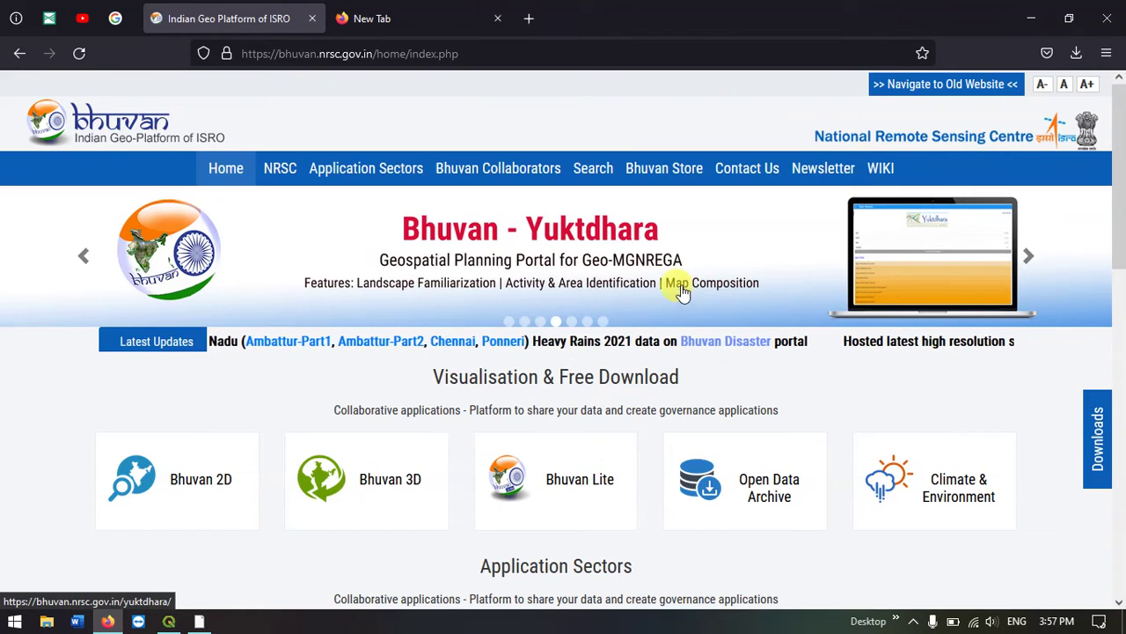
- Search Google for BHUVAN from the empty new Firefox tab
click(366, 11)
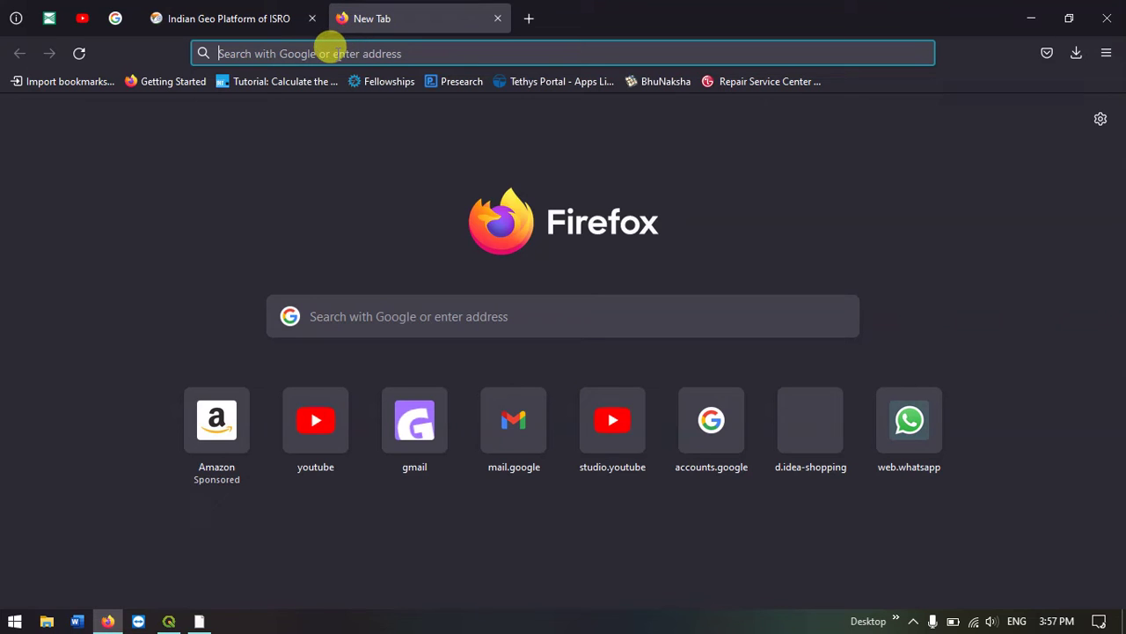
click(330, 53)
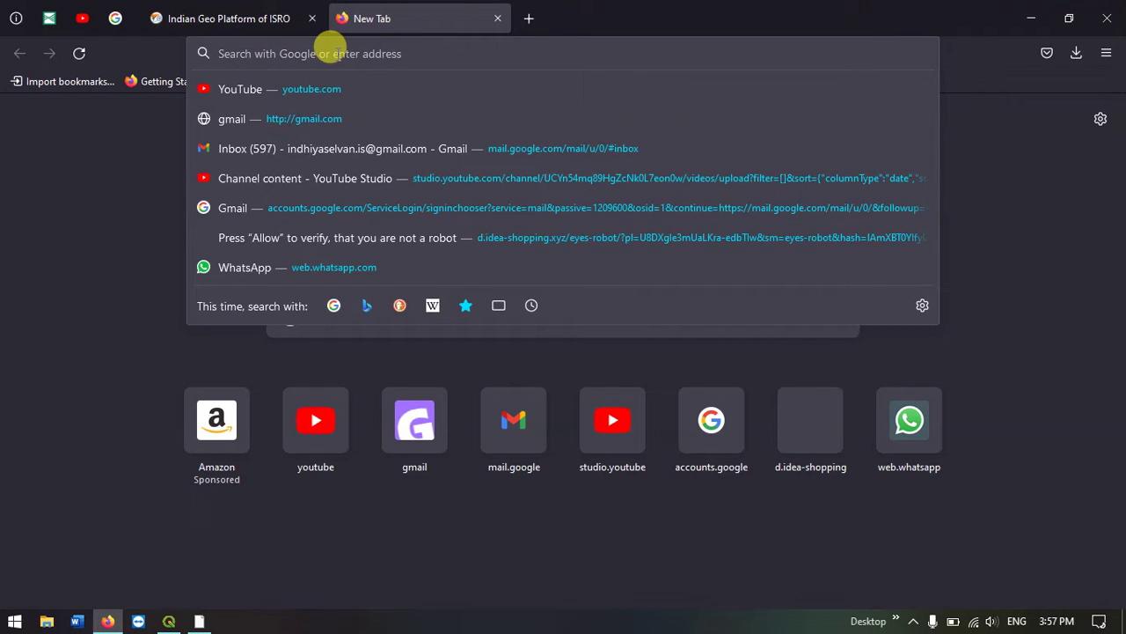
text(BHUVAN)
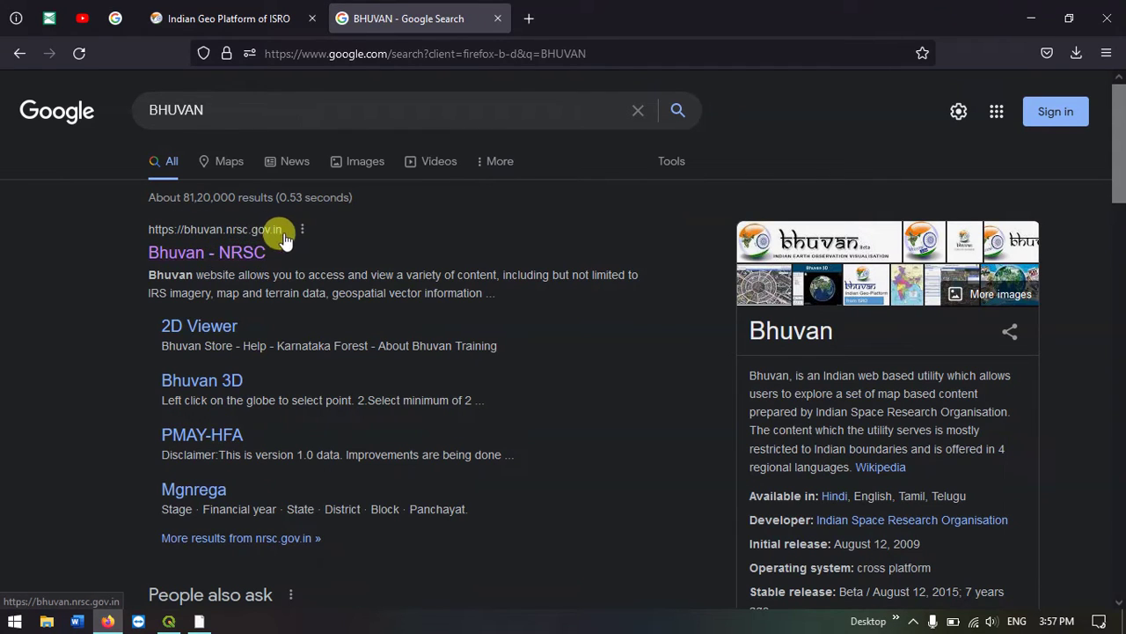
- Go to the Bhuvan - NRSC site and open Thematic Services from Maps & OGC Services in a new tab
click(237, 255)
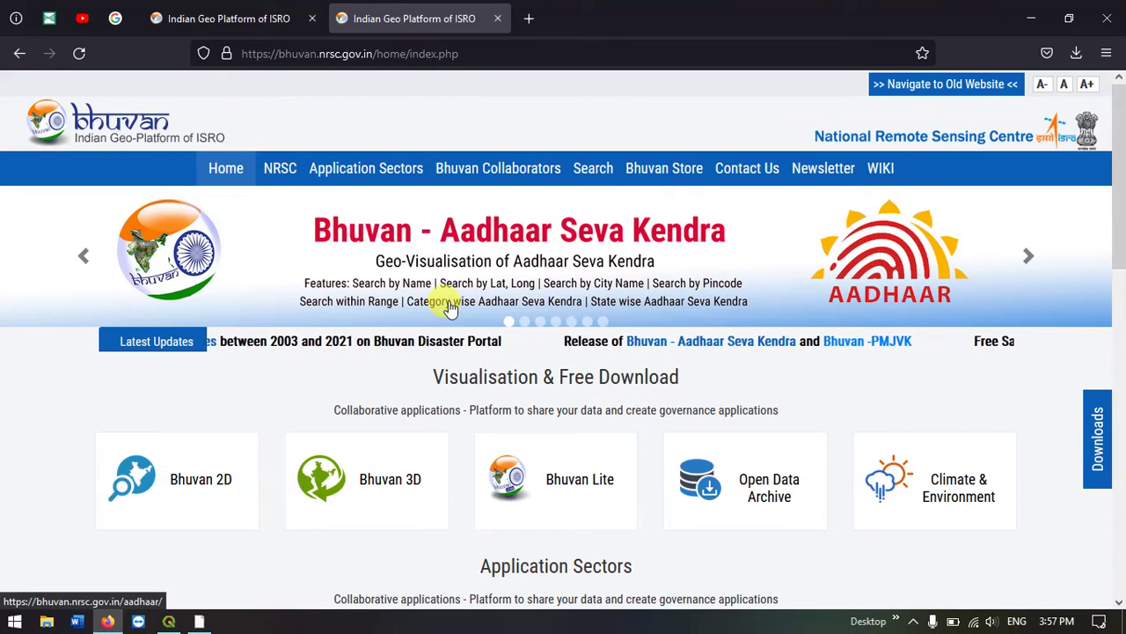
scroll(449, 303, down, 2)
scroll(449, 303, down, 6)
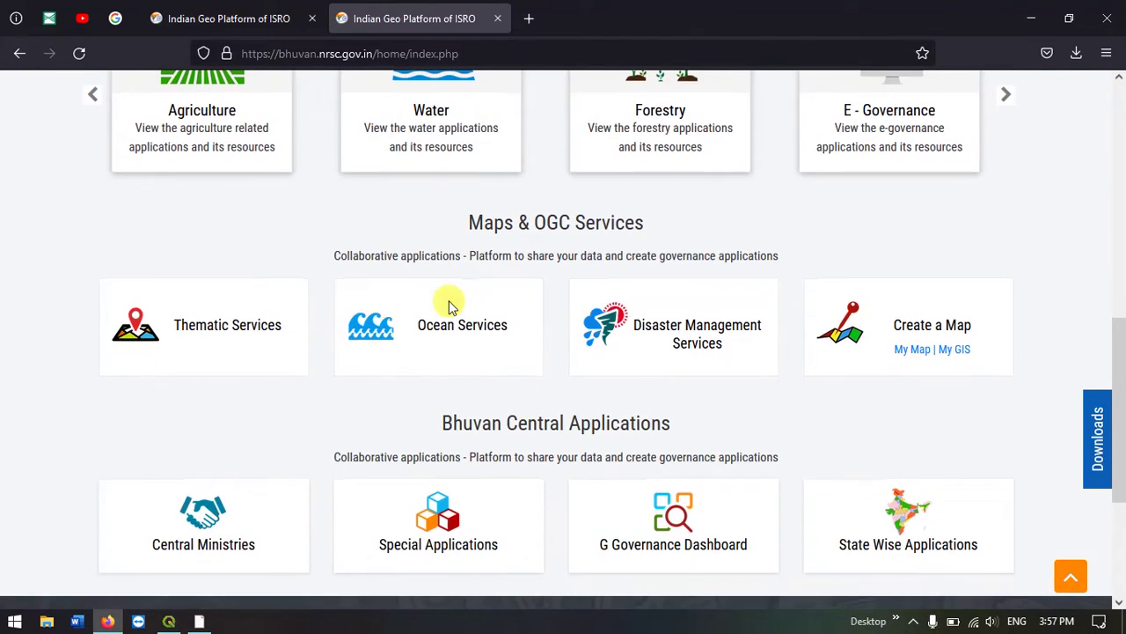
click(222, 331)
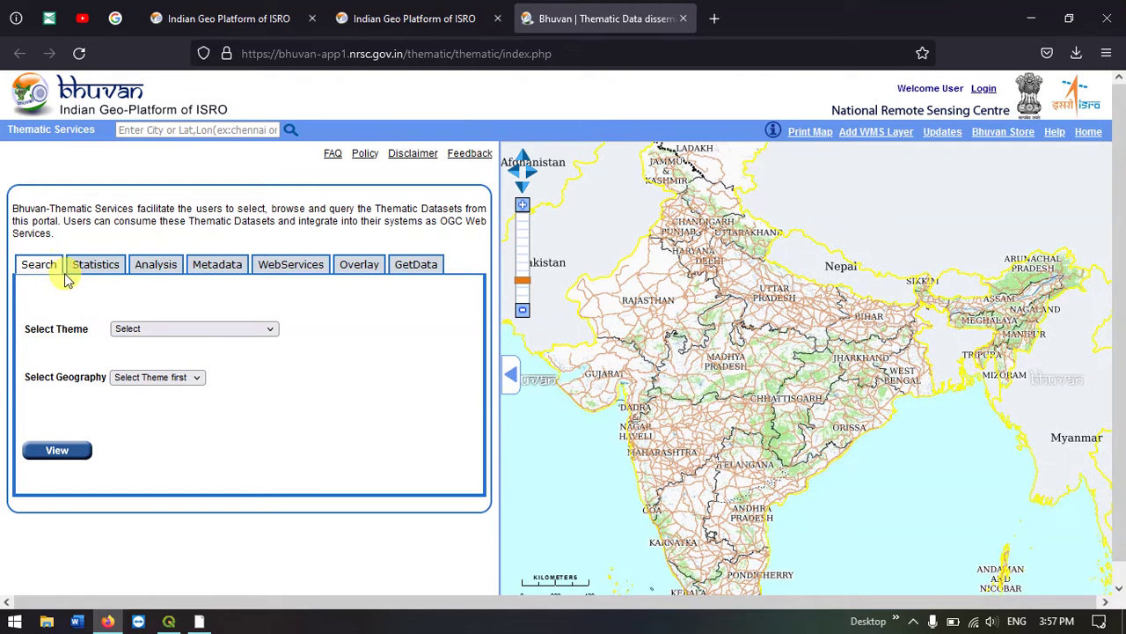
- View the Geomorphology(50K):2005-06 theme for TAMIL NADU state, ARIYALUR district
click(138, 332)
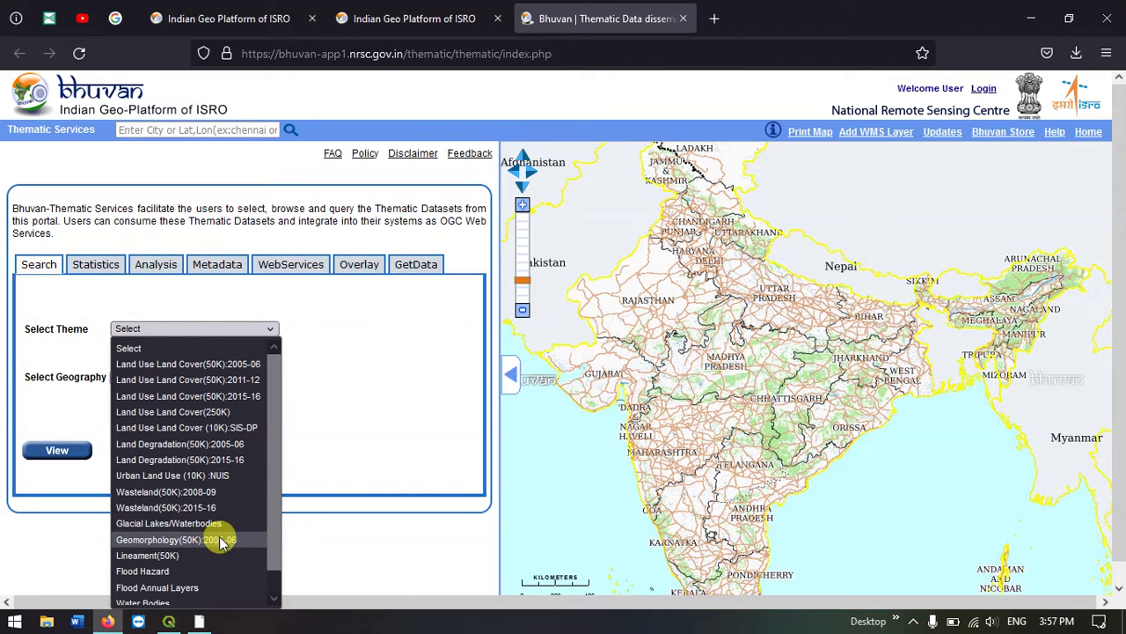
scroll(221, 539, down, 1)
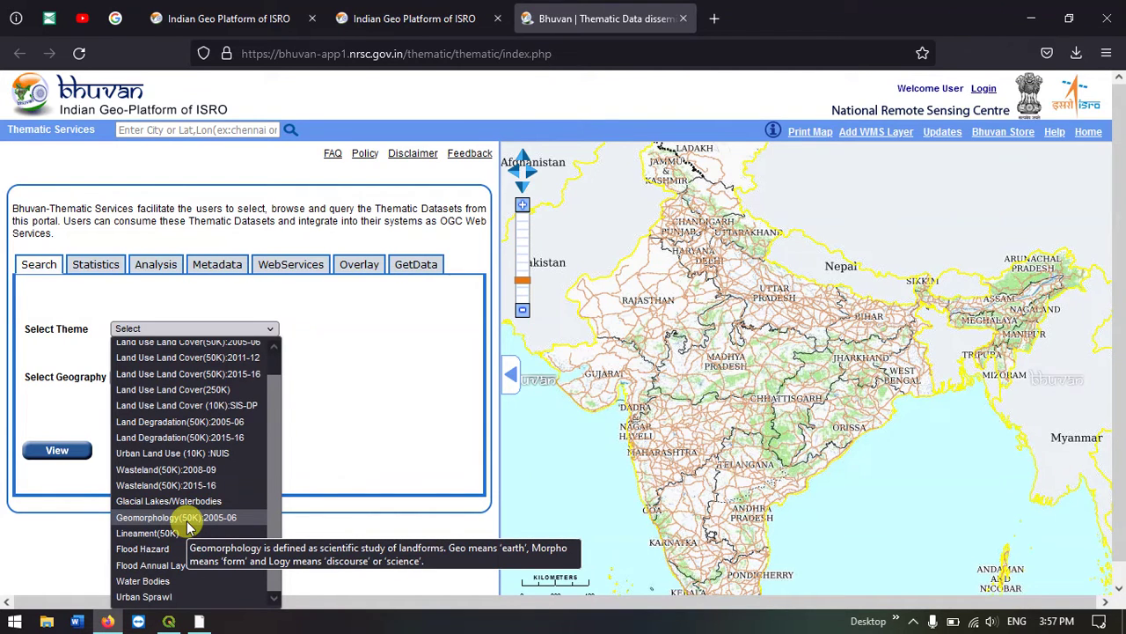
click(192, 521)
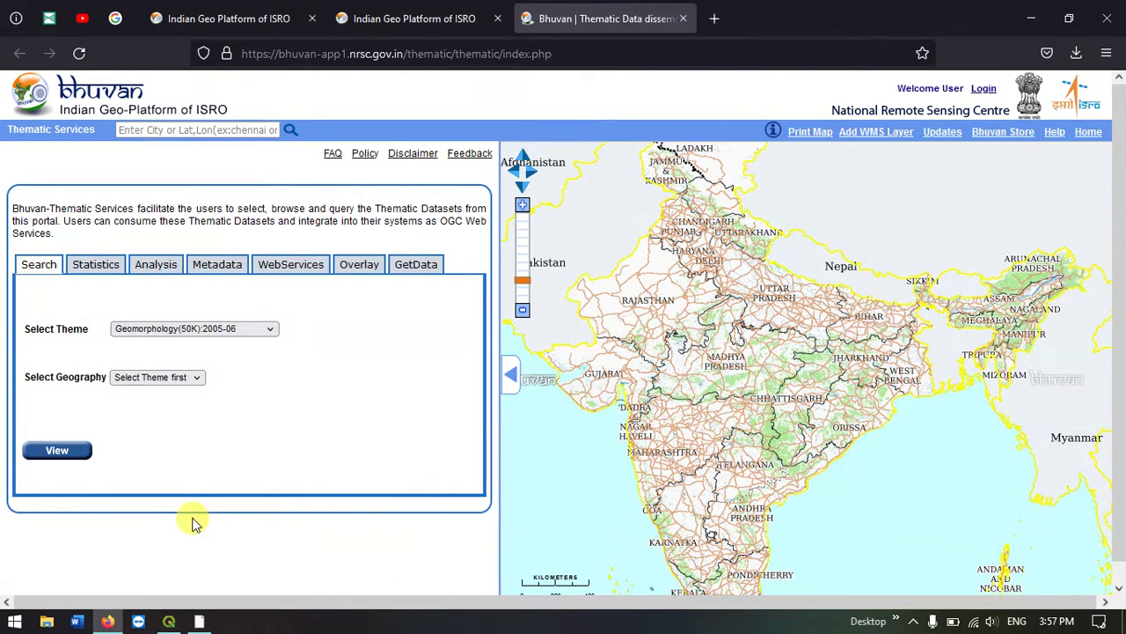
click(154, 383)
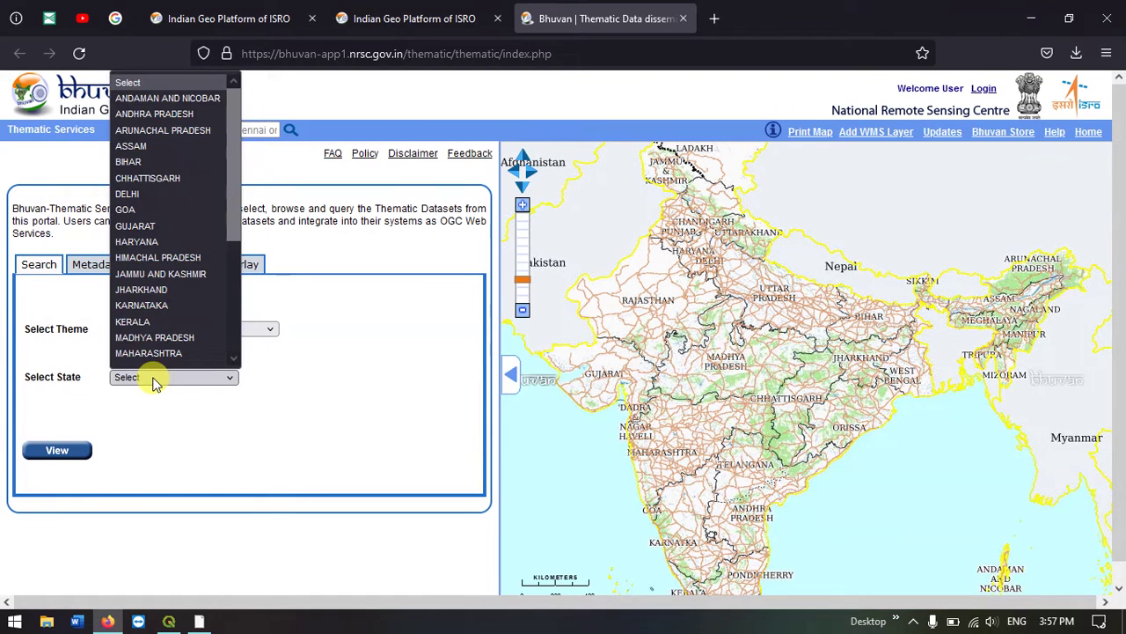
scroll(159, 324, down, 4)
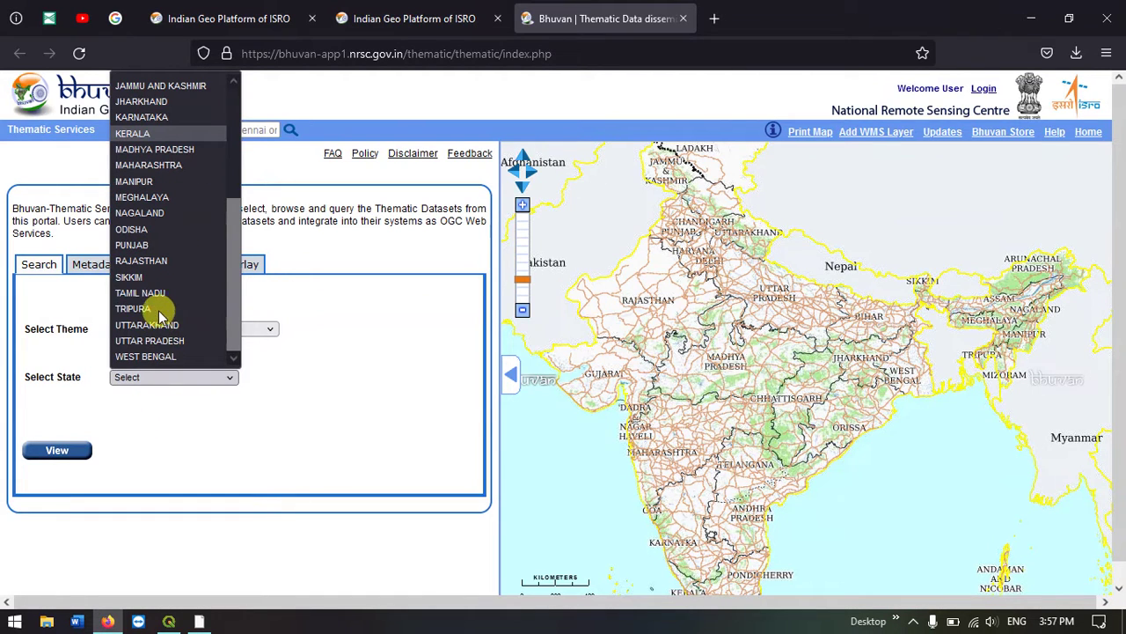
click(162, 293)
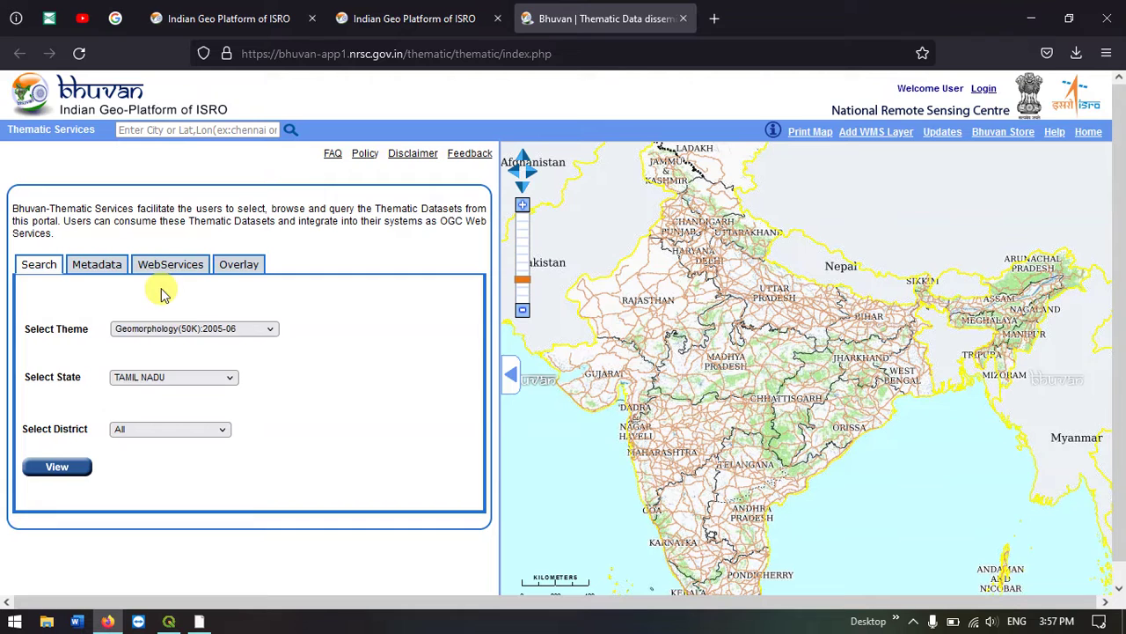
scroll(71, 401, down, 1)
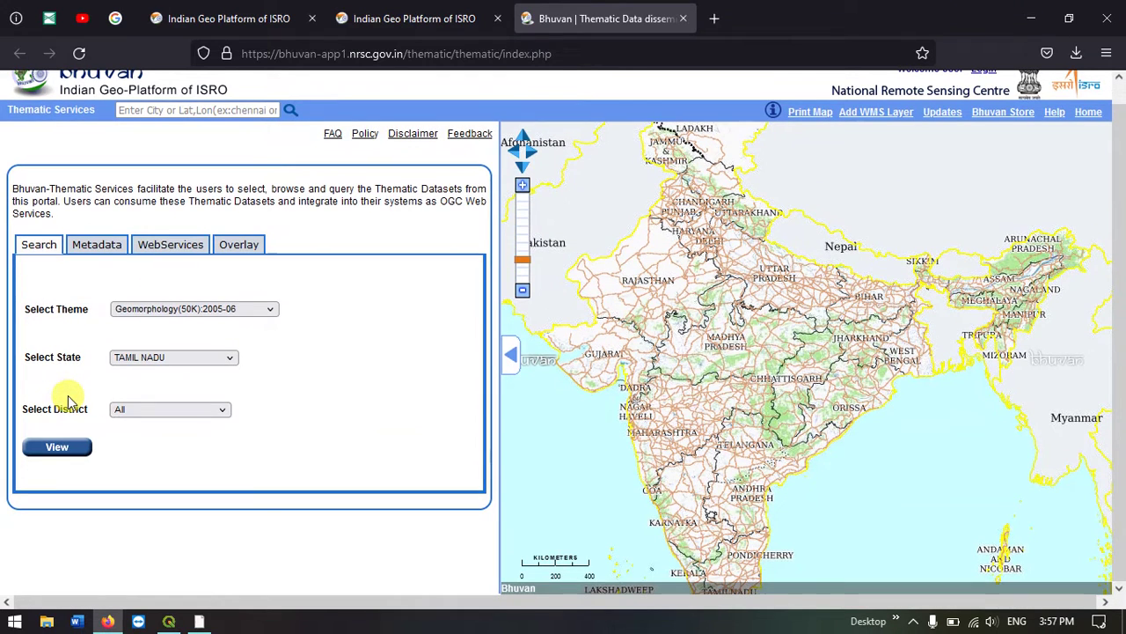
click(132, 418)
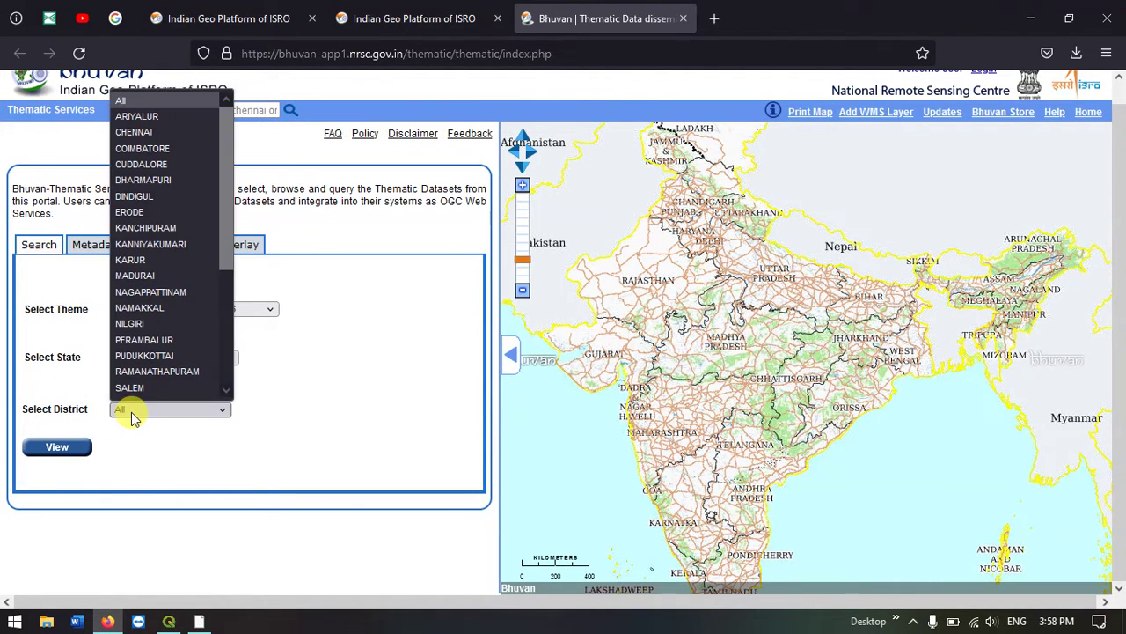
click(151, 122)
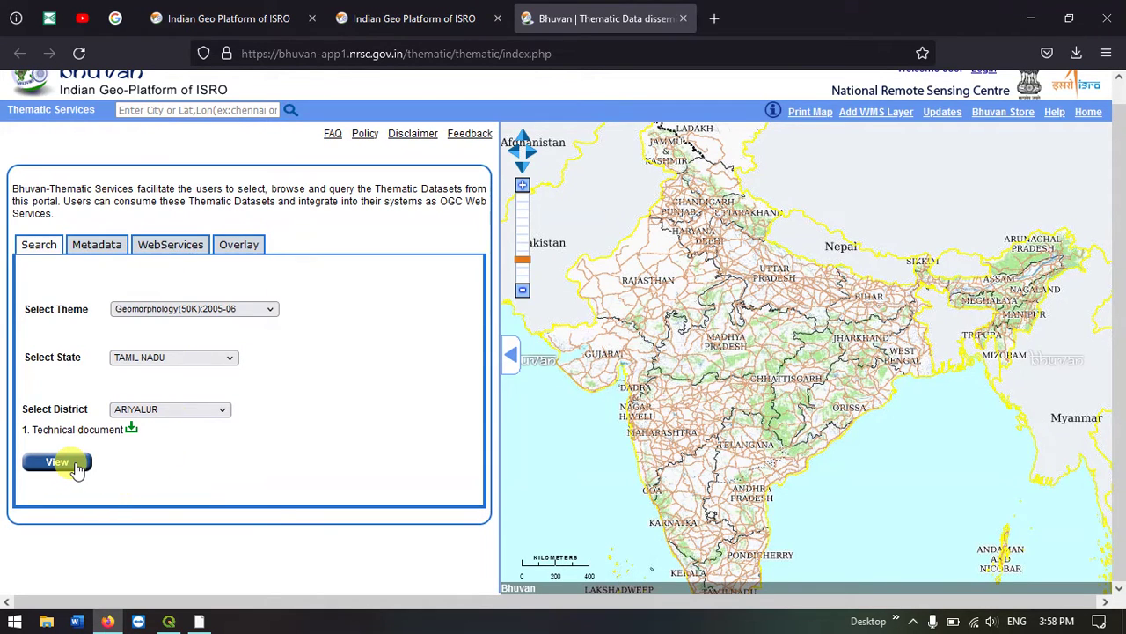
click(58, 463)
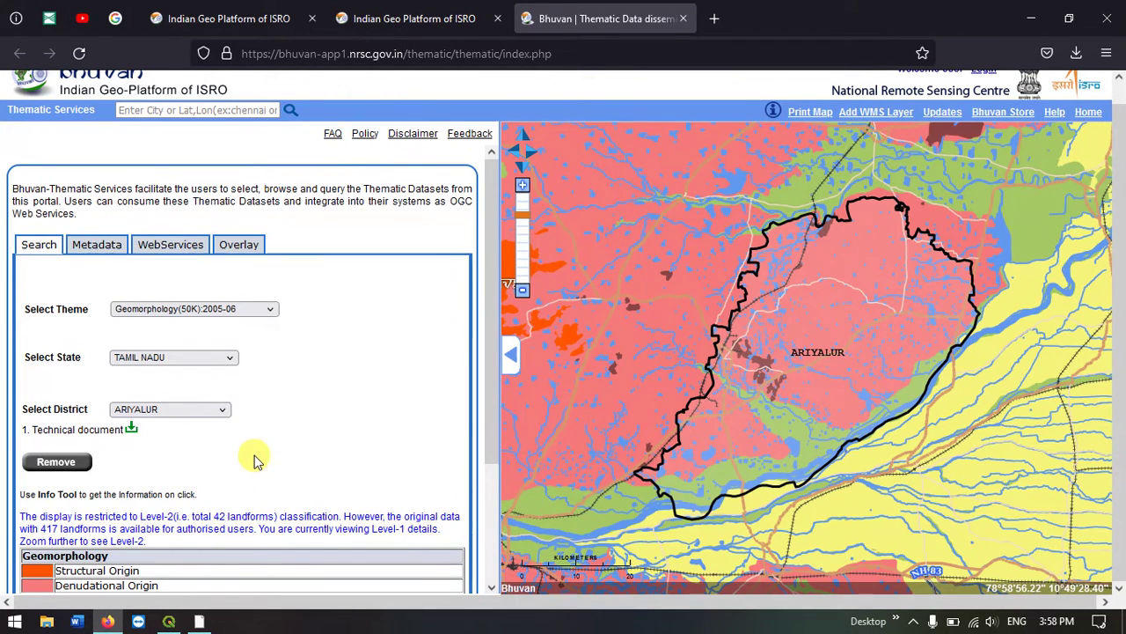
- Read through the seven-class Geomorphology legend for Ariyalur in the left panel, then scroll back up
scroll(253, 458, down, 3)
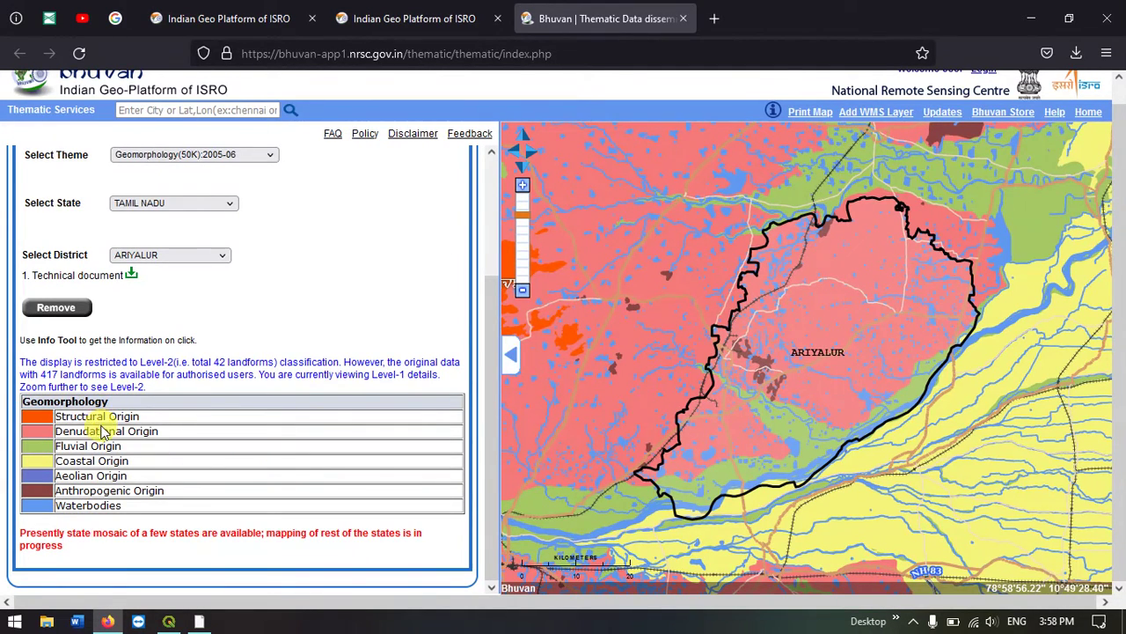
drag(54, 416, 147, 494)
click(141, 497)
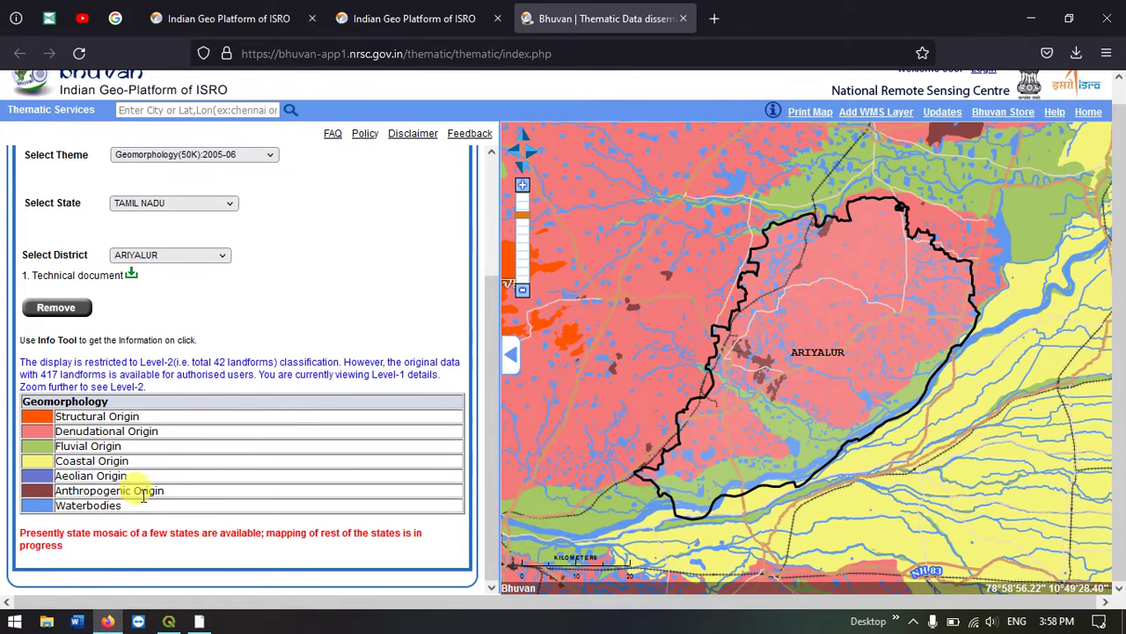
scroll(242, 423, up, 1)
scroll(246, 422, up, 1)
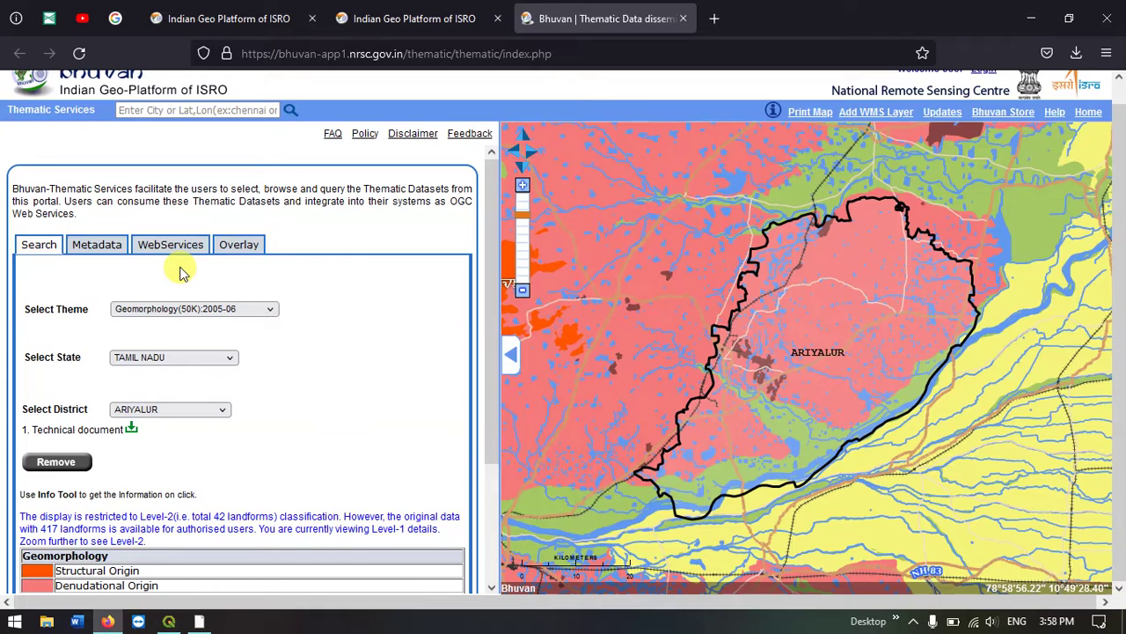
click(92, 256)
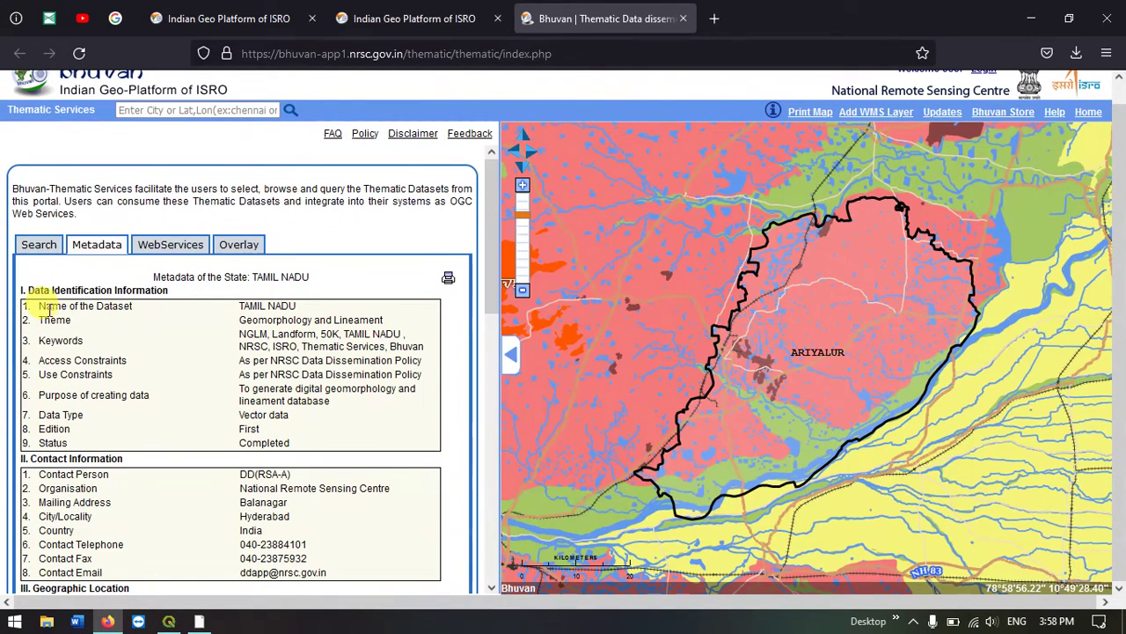
drag(41, 305, 149, 312)
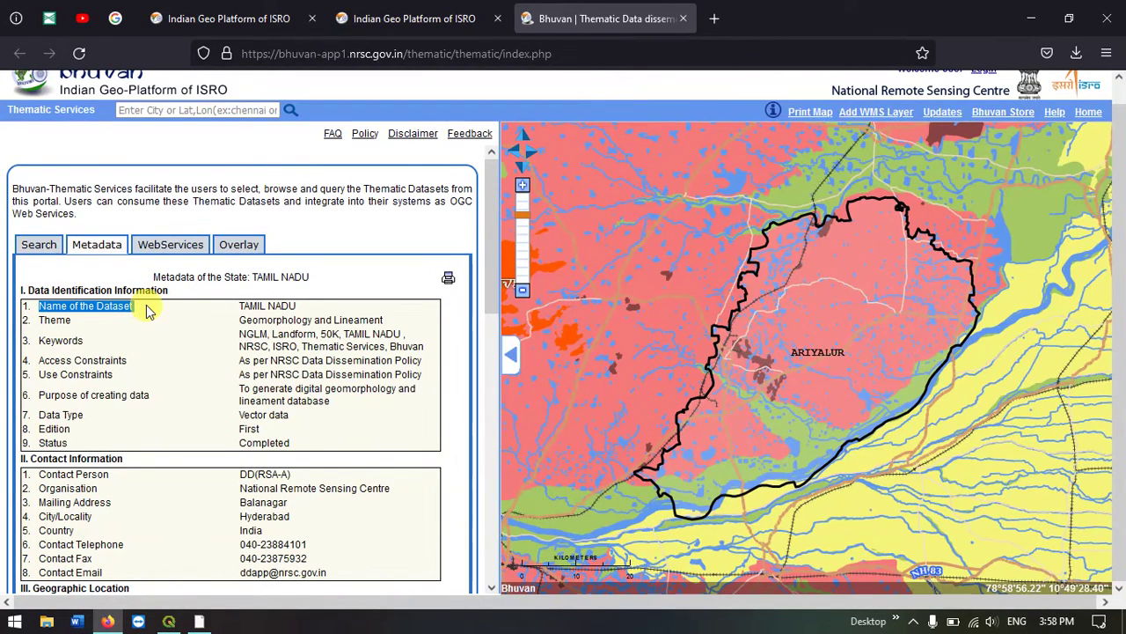
drag(238, 306, 385, 319)
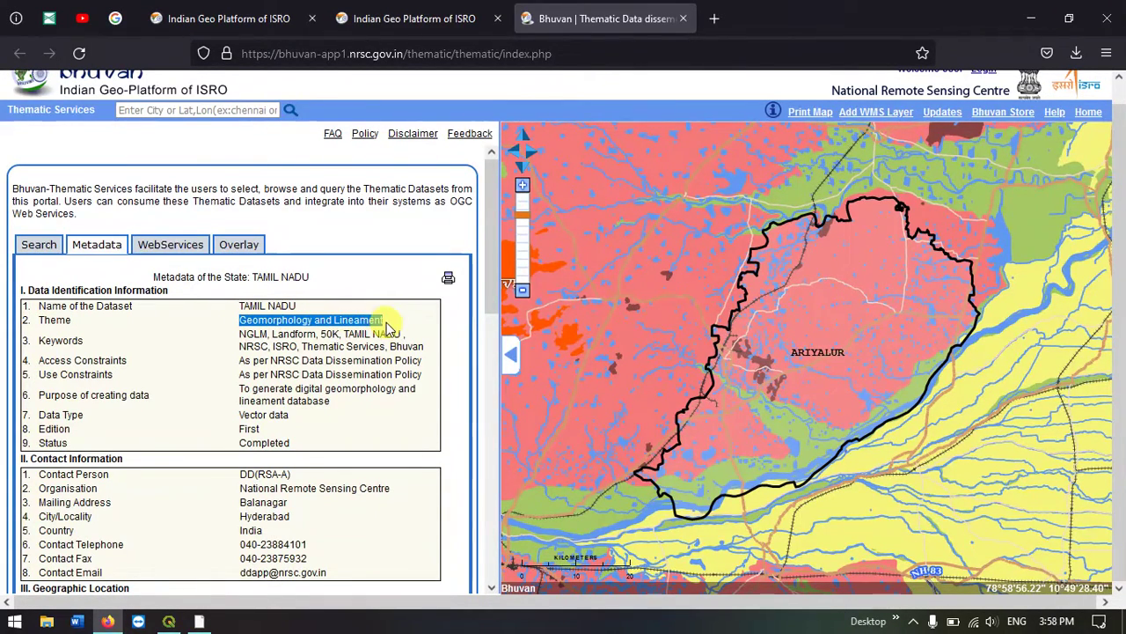
click(325, 334)
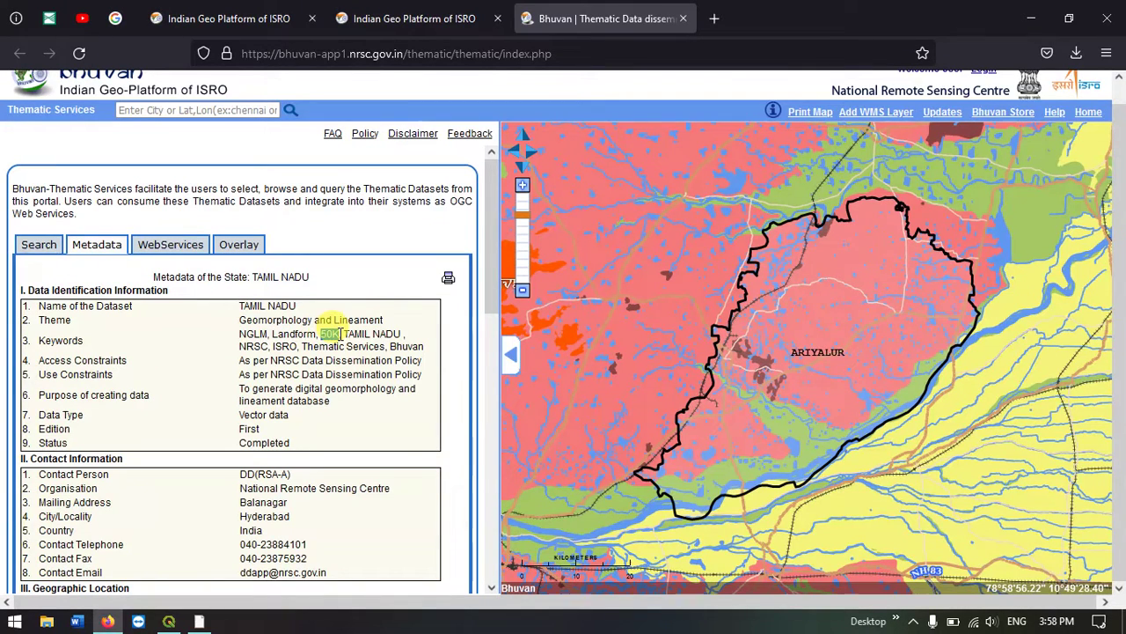
scroll(339, 335, down, 2)
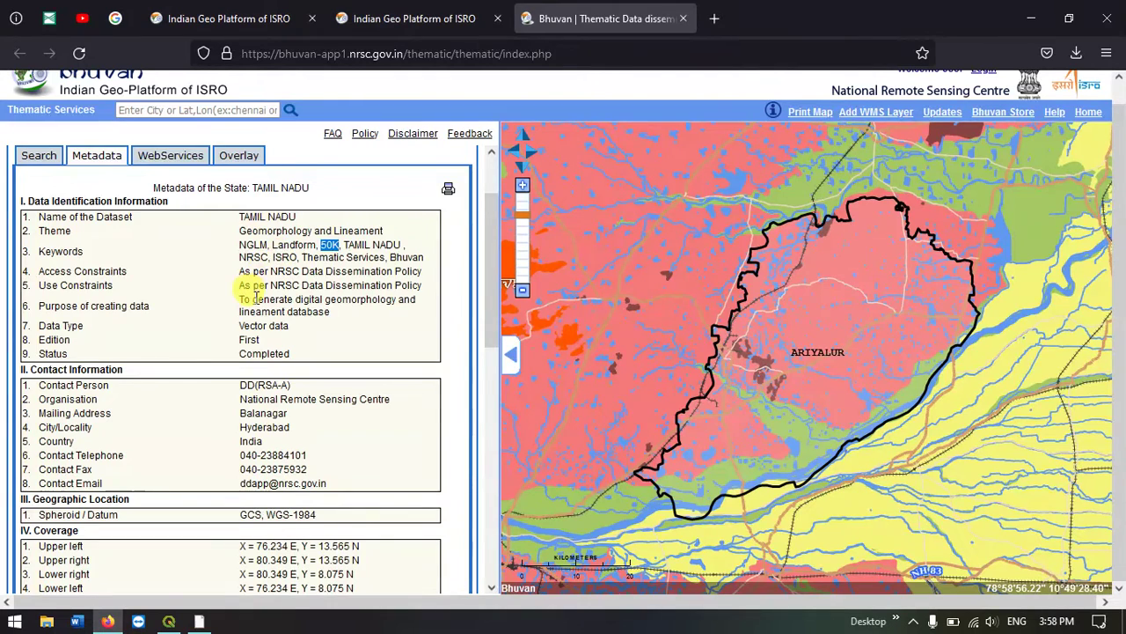
scroll(252, 294, down, 4)
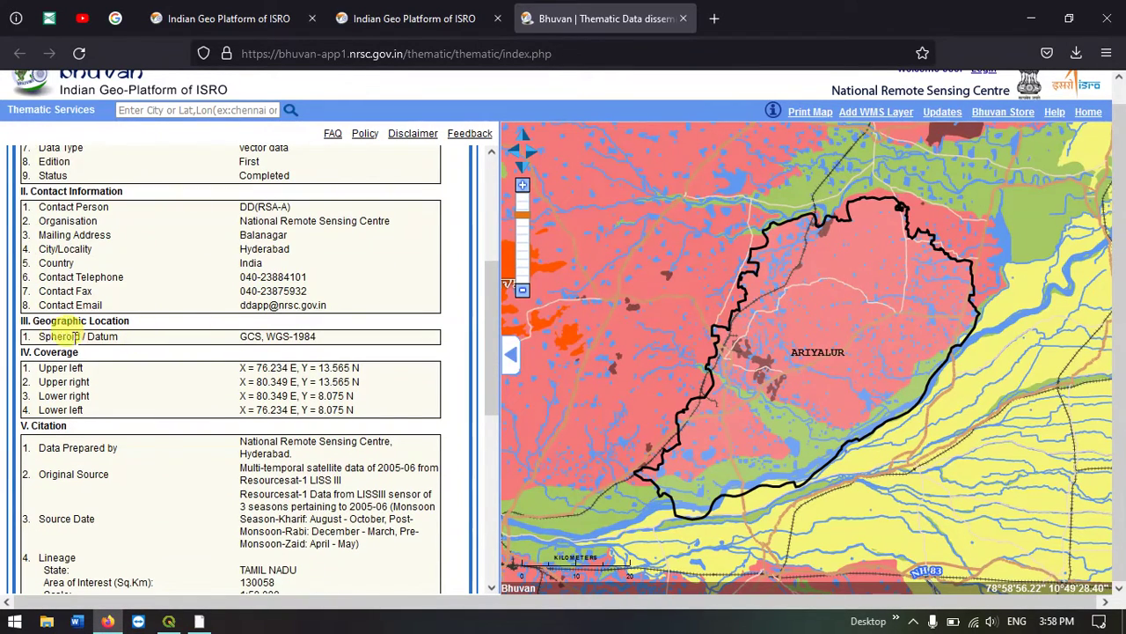
drag(39, 336, 150, 343)
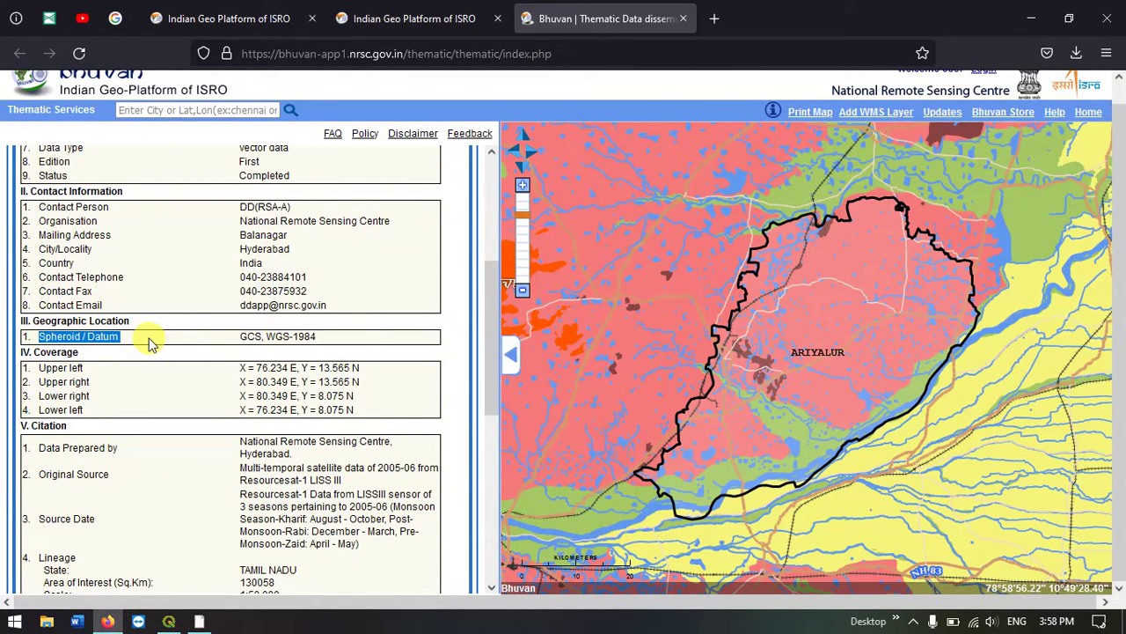
click(148, 345)
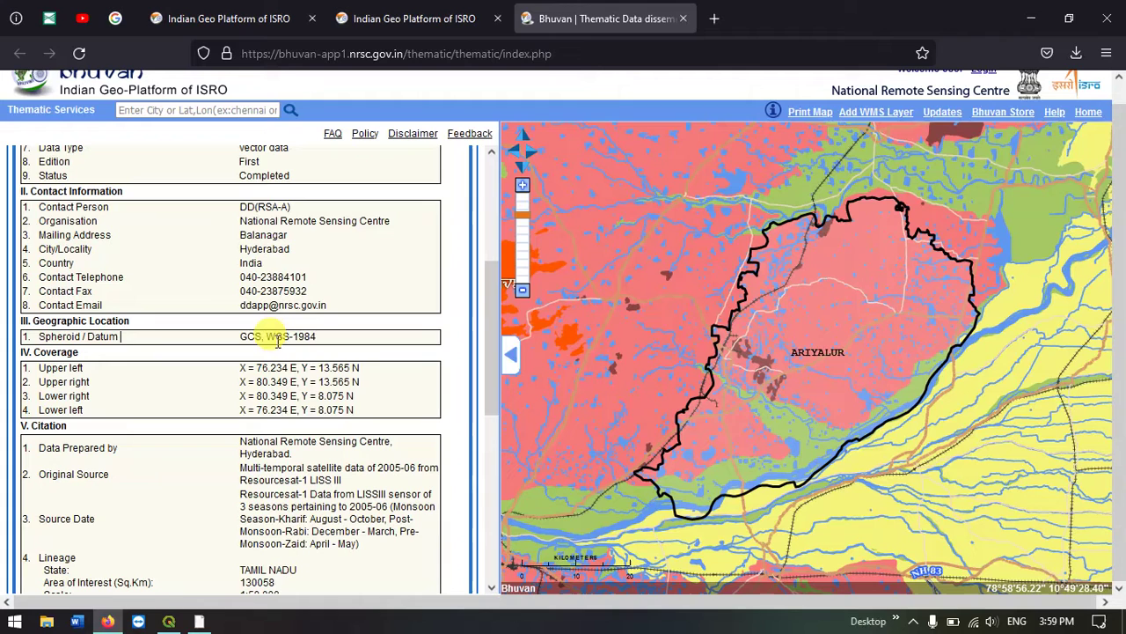
scroll(274, 343, down, 2)
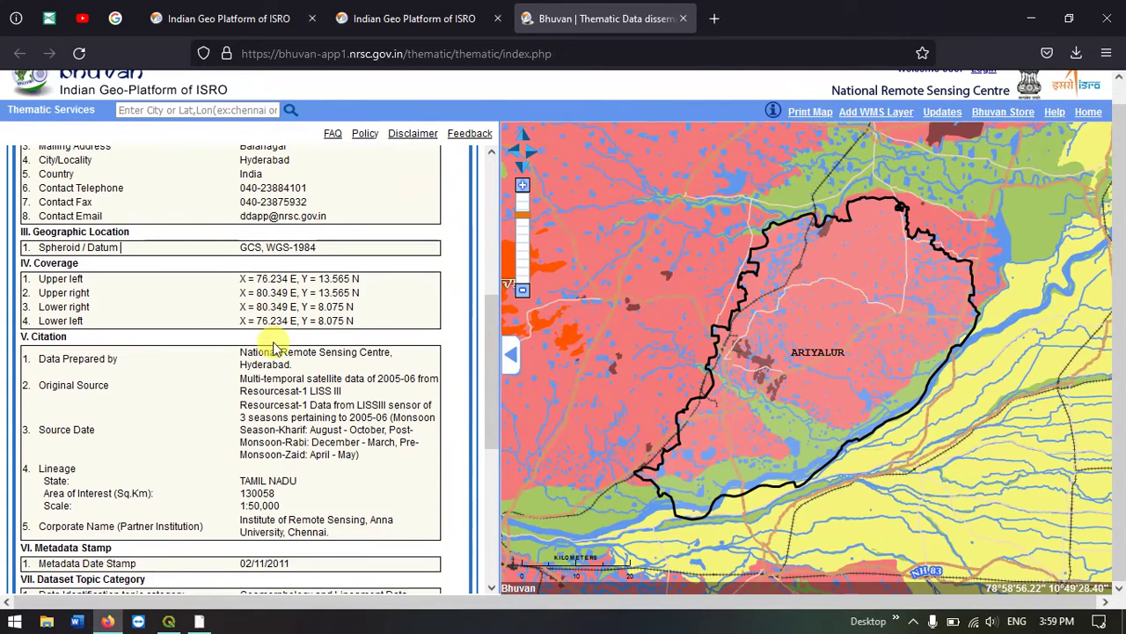
scroll(274, 344, down, 2)
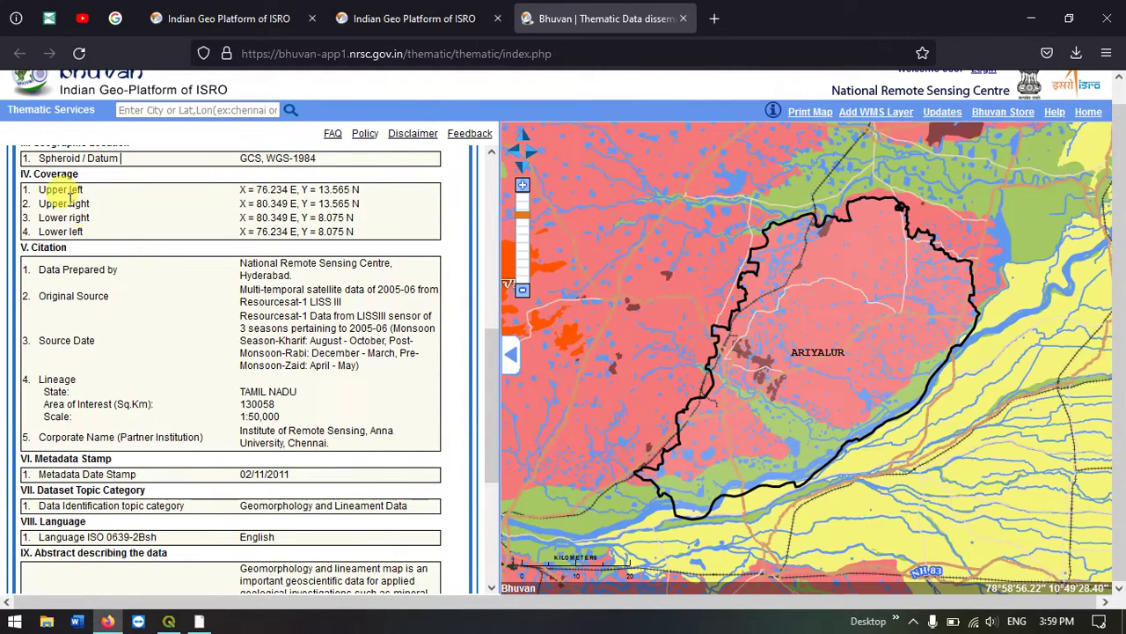
scroll(321, 231, down, 2)
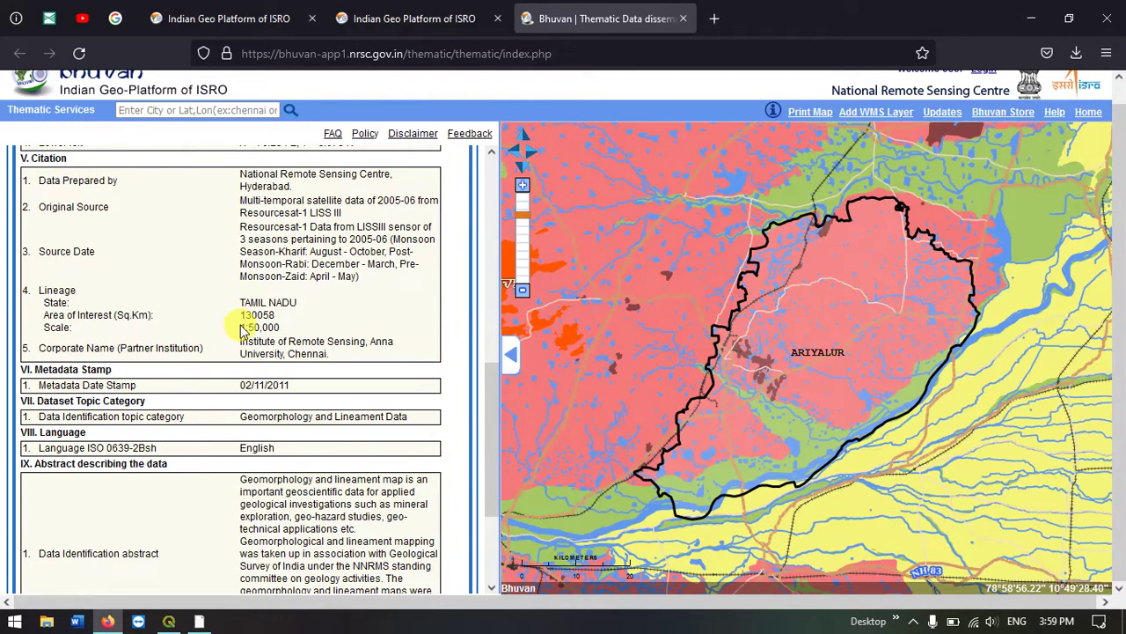
drag(245, 325, 284, 335)
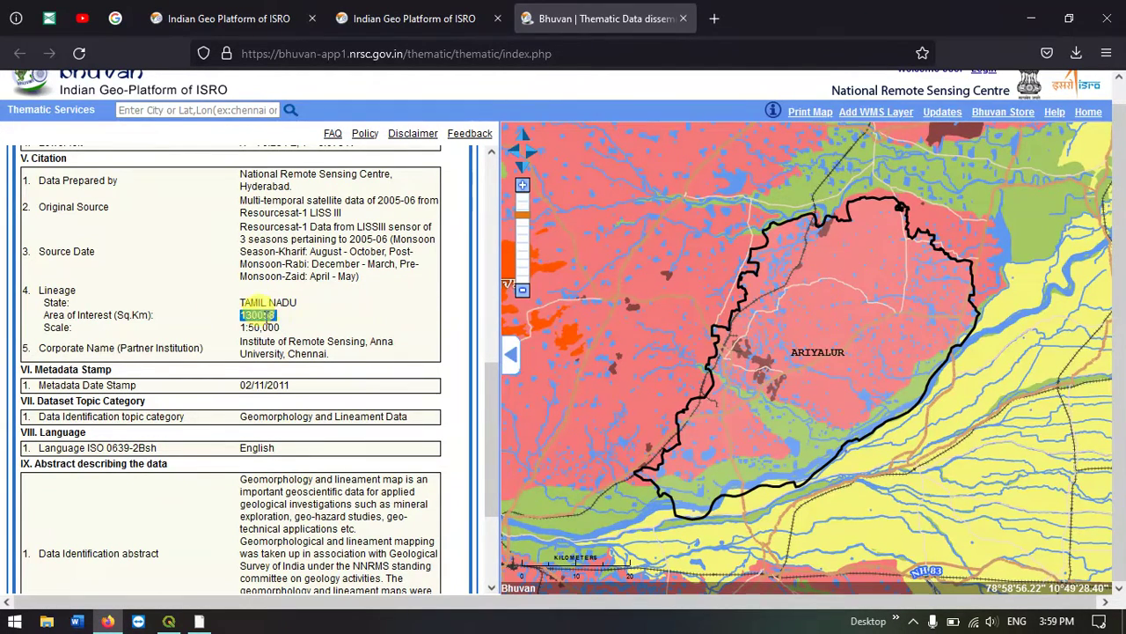
drag(239, 302, 295, 304)
click(264, 314)
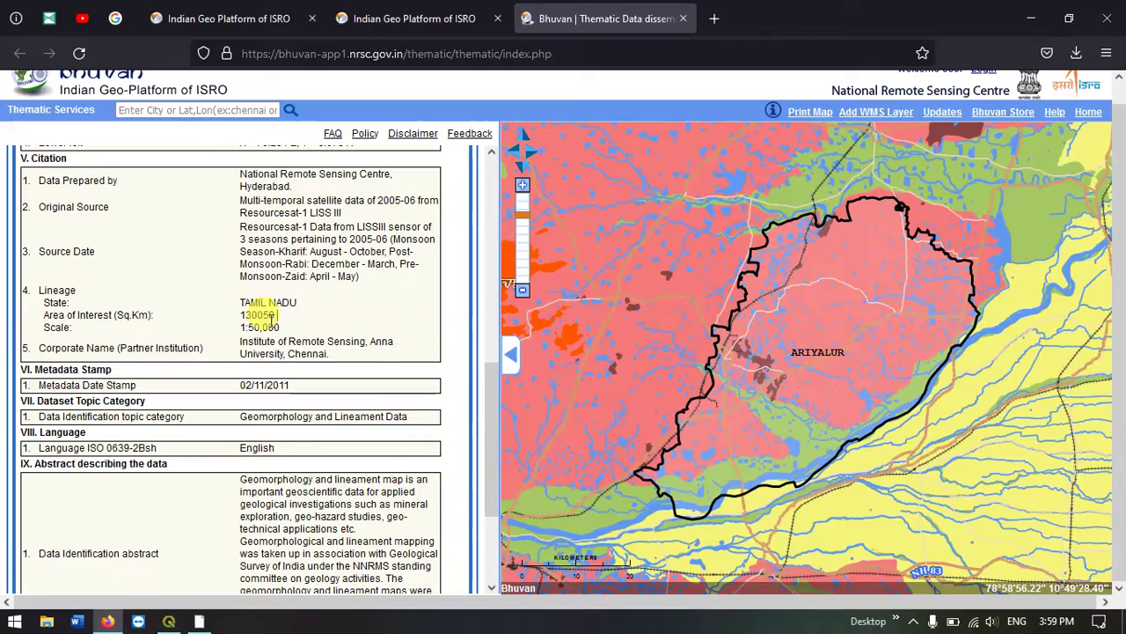
scroll(271, 327, down, 2)
scroll(271, 326, down, 2)
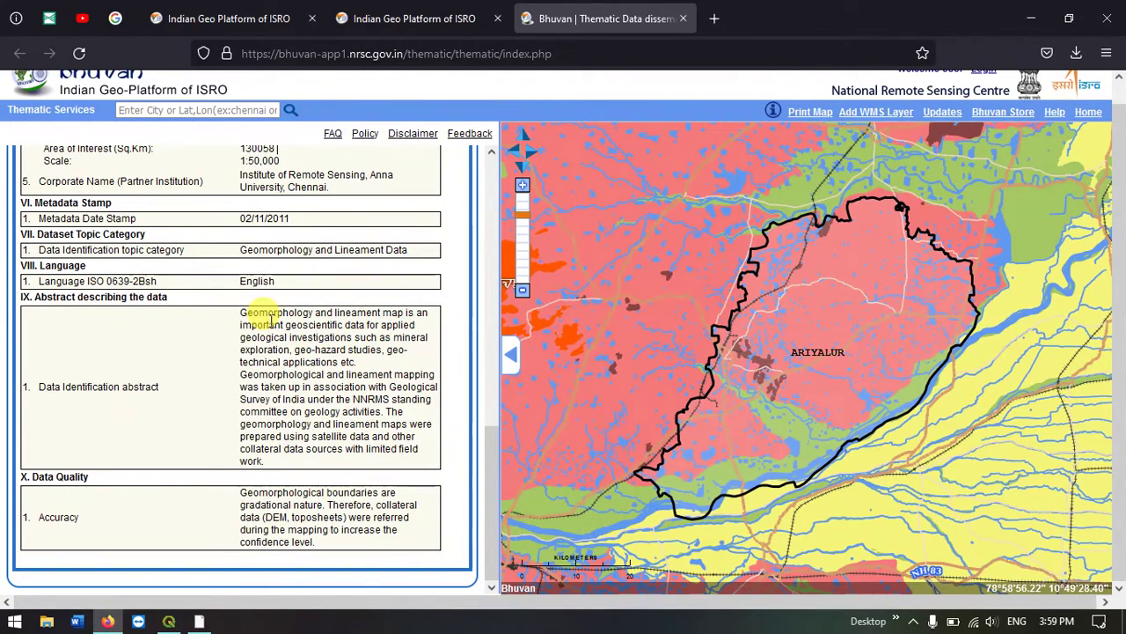
scroll(264, 314, up, 15)
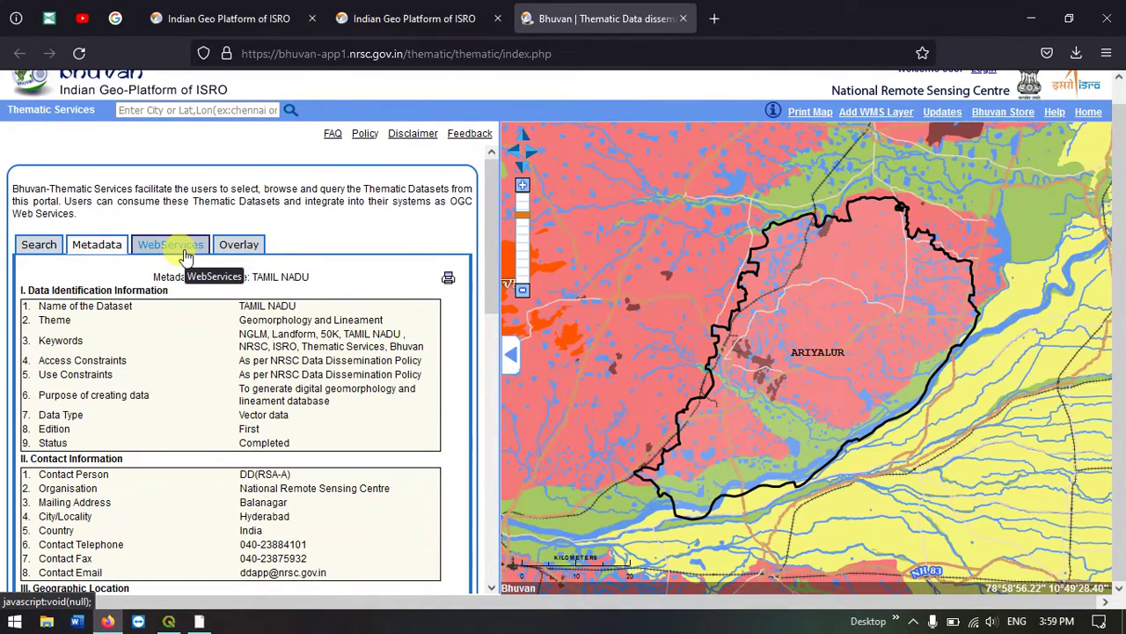
click(171, 245)
scroll(181, 377, down, 1)
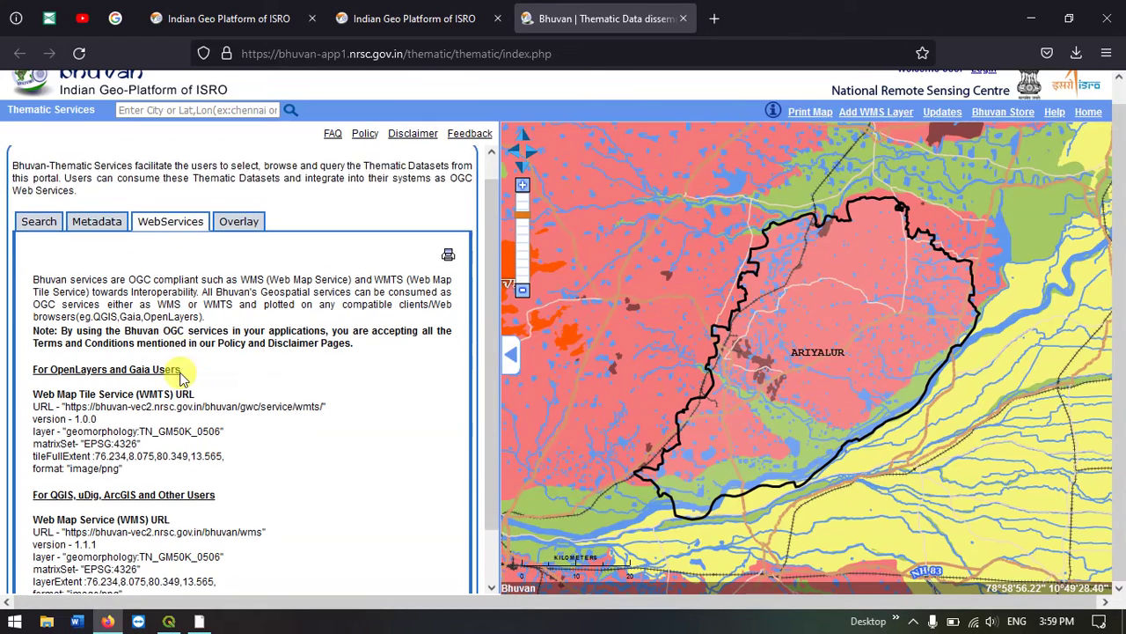
scroll(181, 375, down, 2)
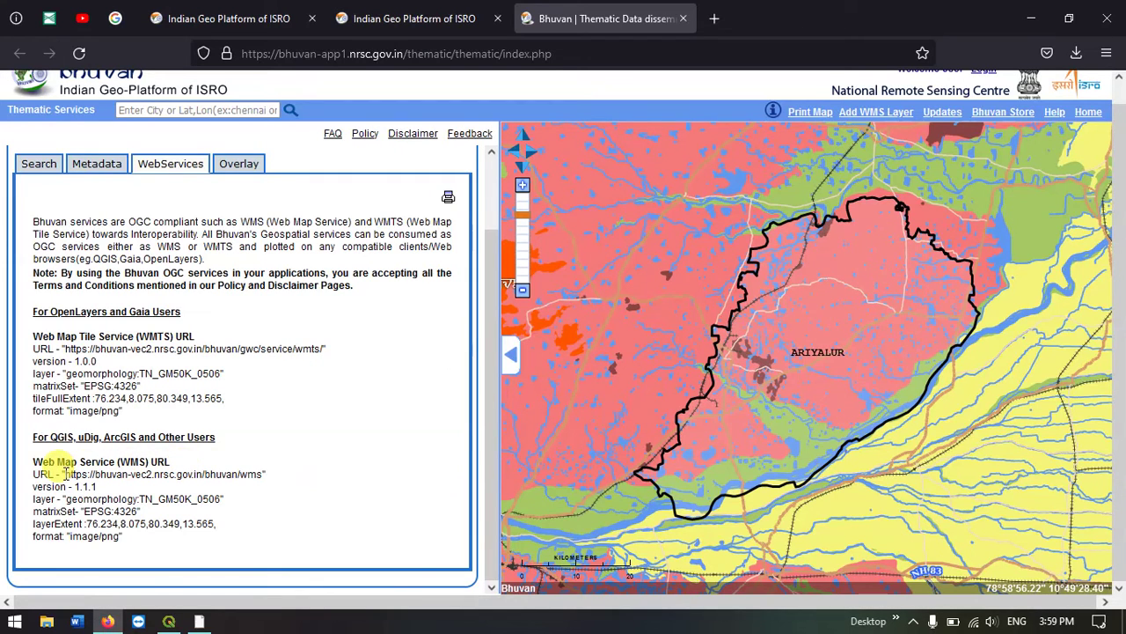
drag(65, 473, 257, 473)
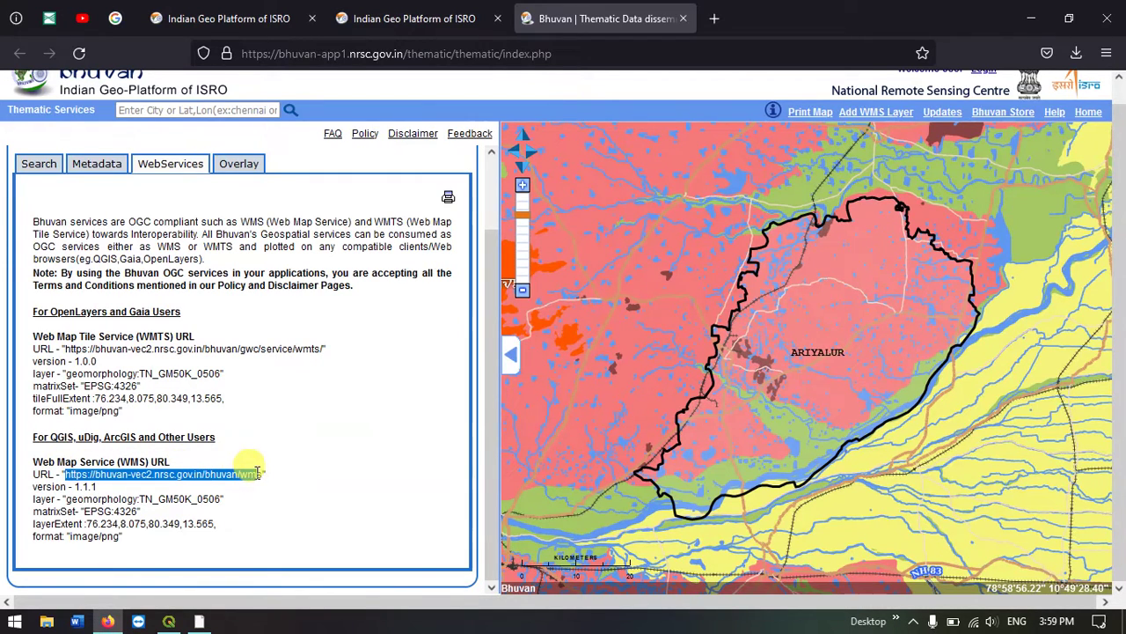
right_click(251, 472)
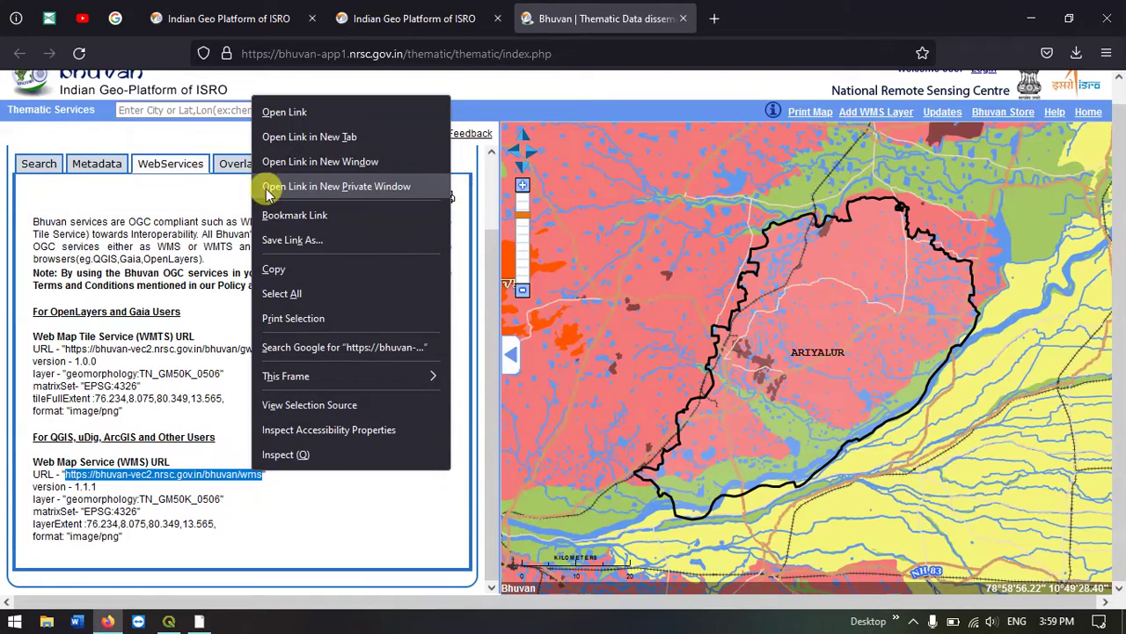
click(276, 274)
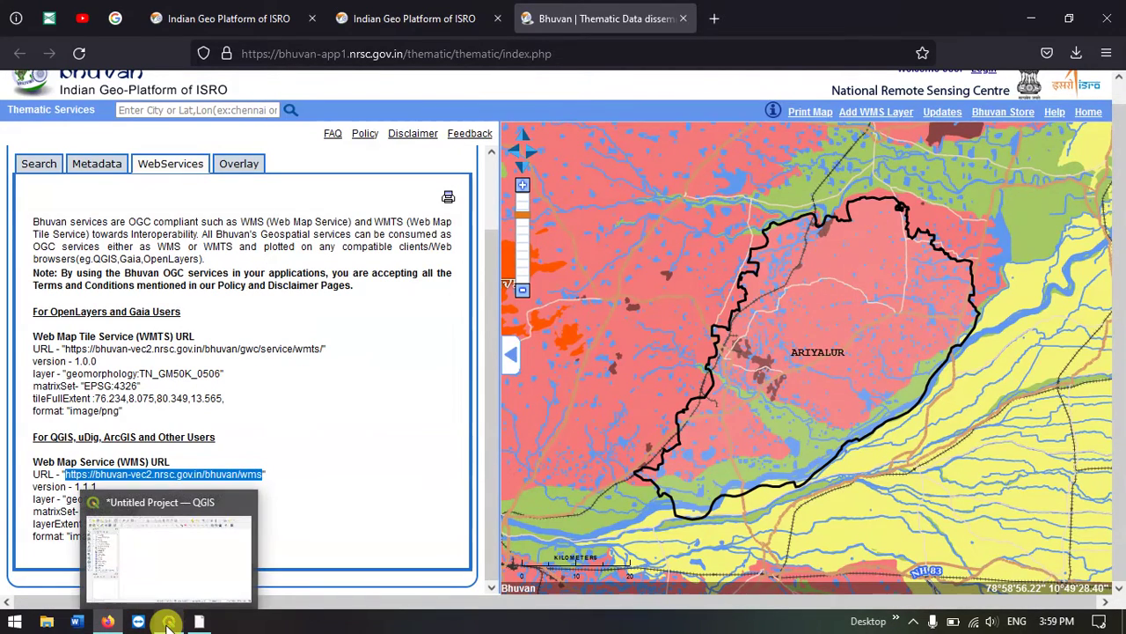
- Bring QGIS forward and open Layer > Add Layer > Add WMS/WMTS Layer in full view
click(169, 623)
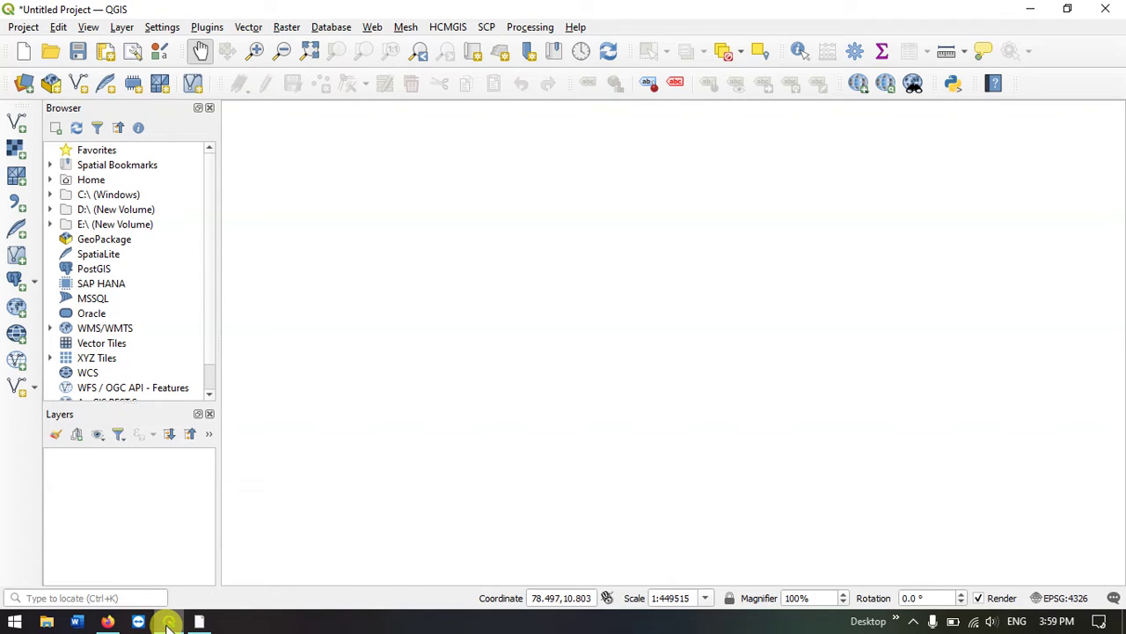
click(120, 28)
mouse_move(146, 83)
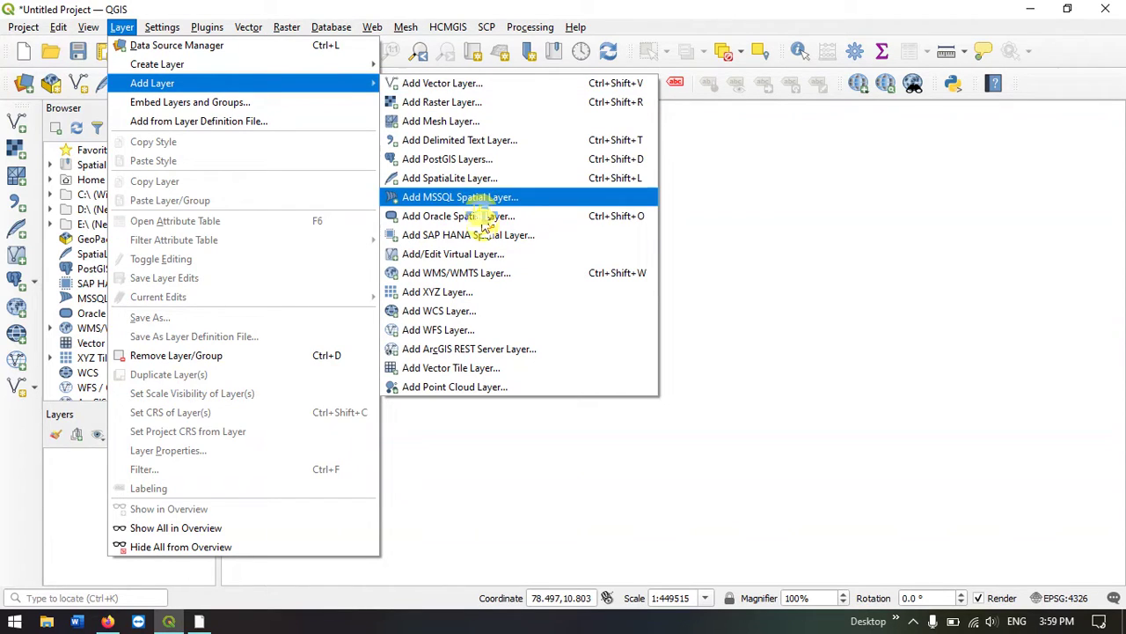
click(451, 275)
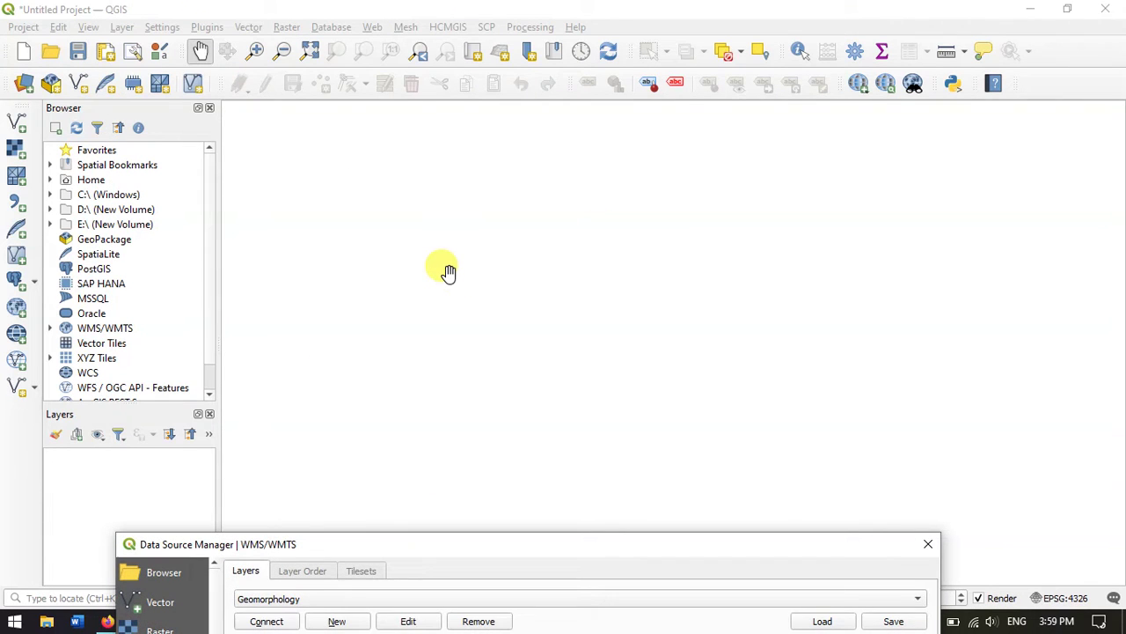
drag(395, 550, 432, 143)
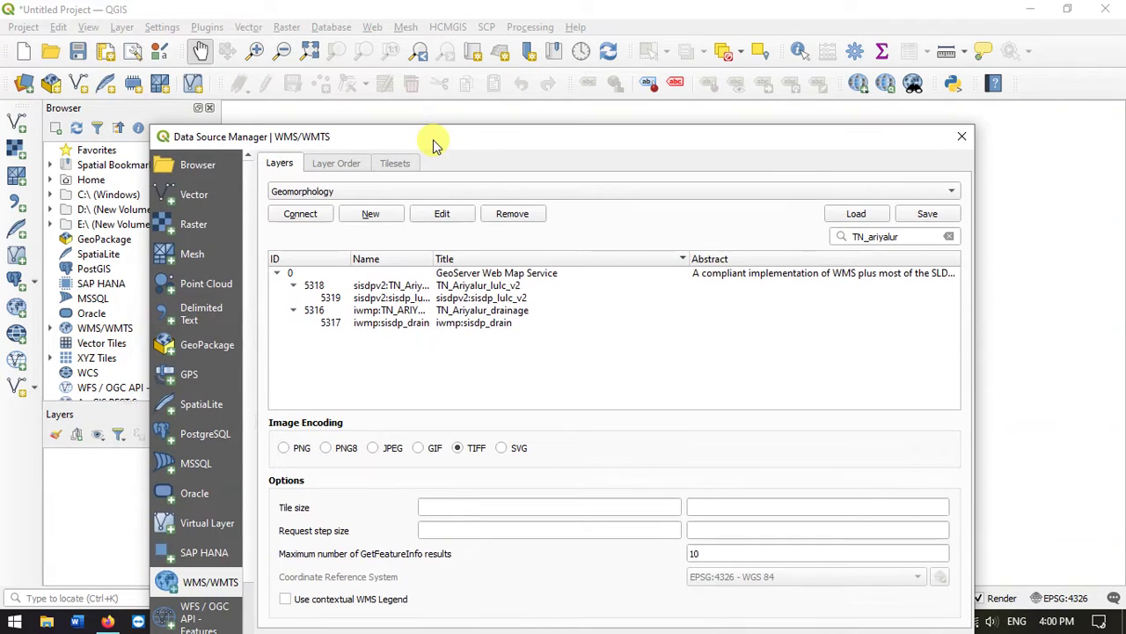
- Save a Geomorphology WMS connection with the pasted Bhuvan URL, overwriting the existing one
click(371, 215)
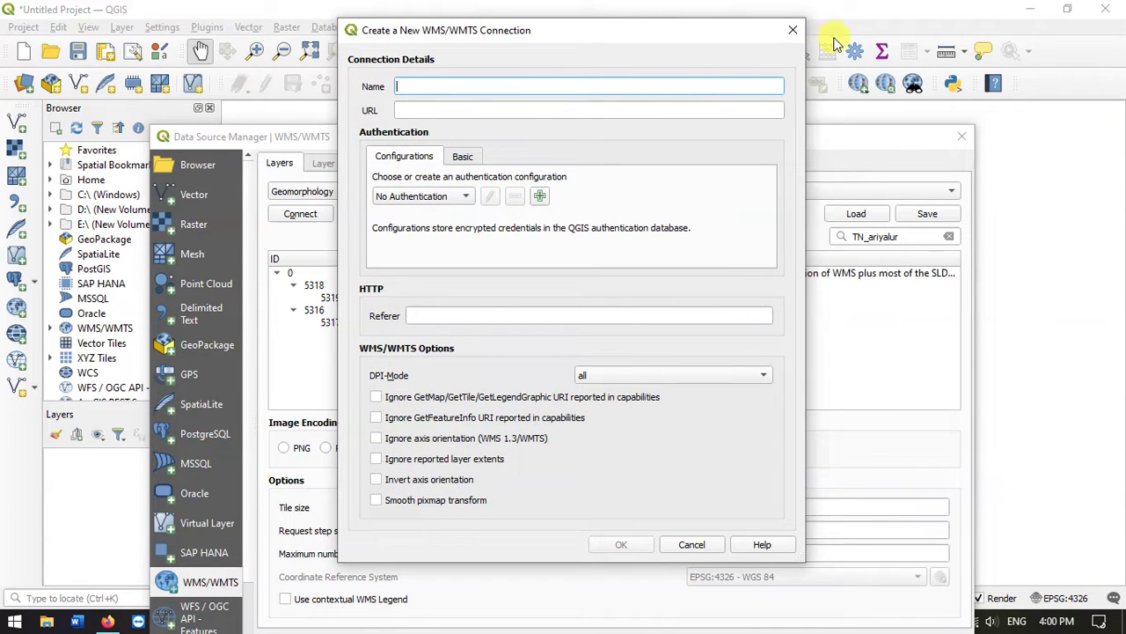
click(794, 31)
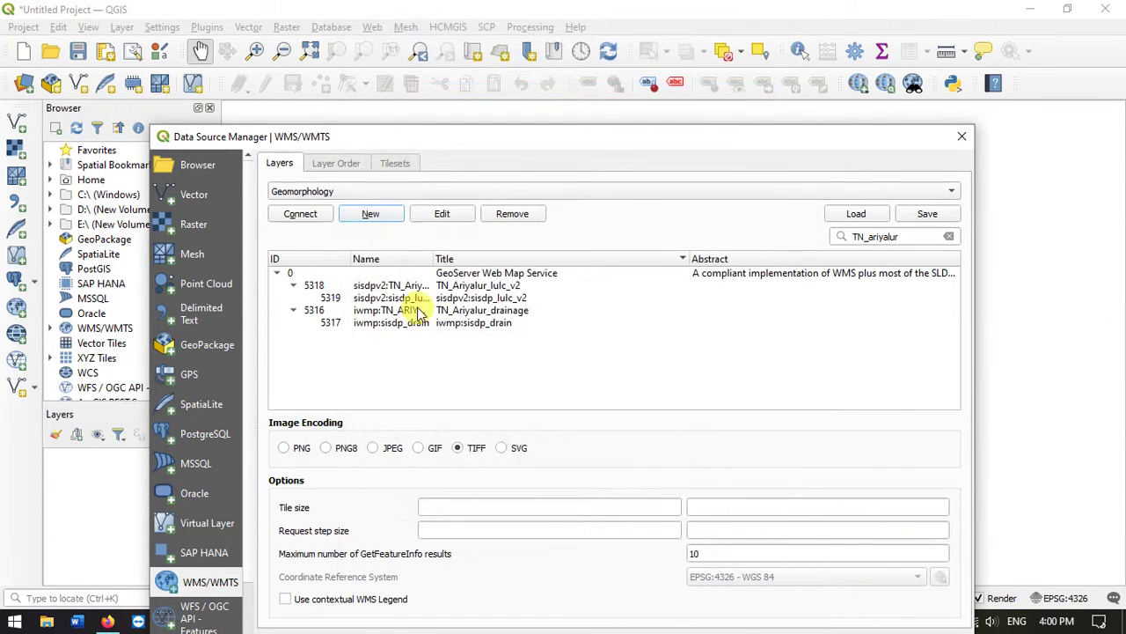
click(383, 226)
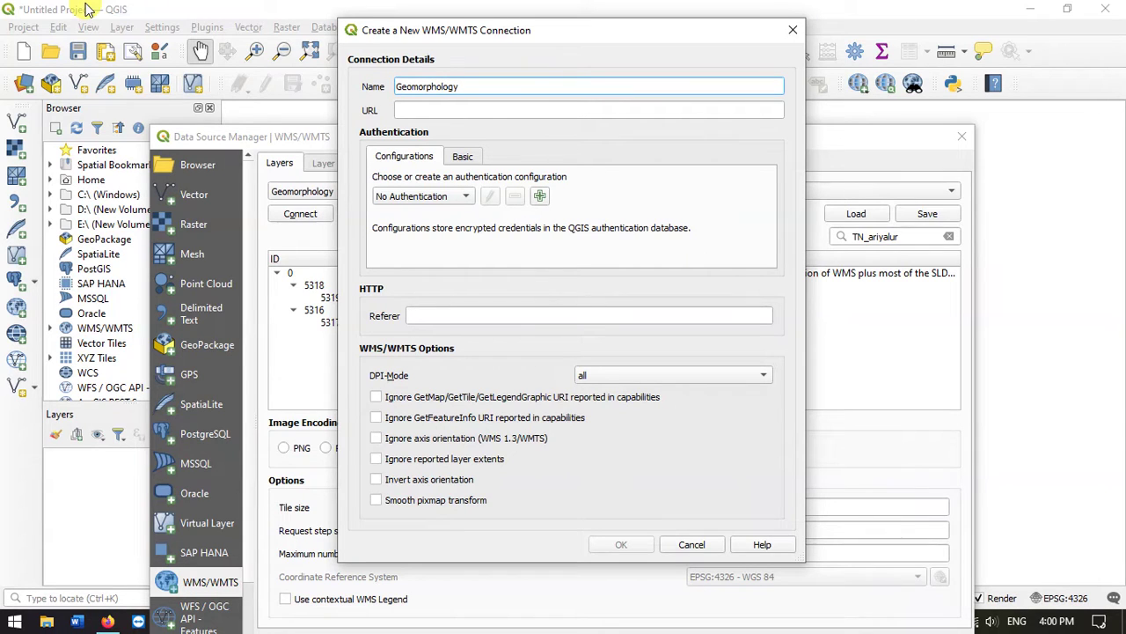
click(419, 108)
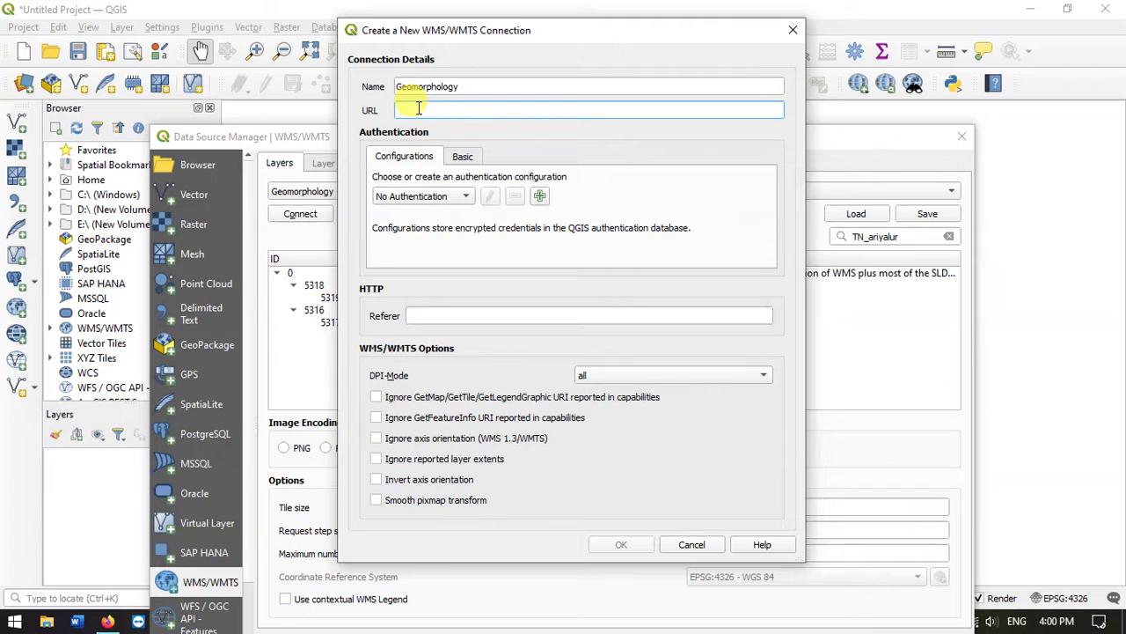
key(ctrl+v)
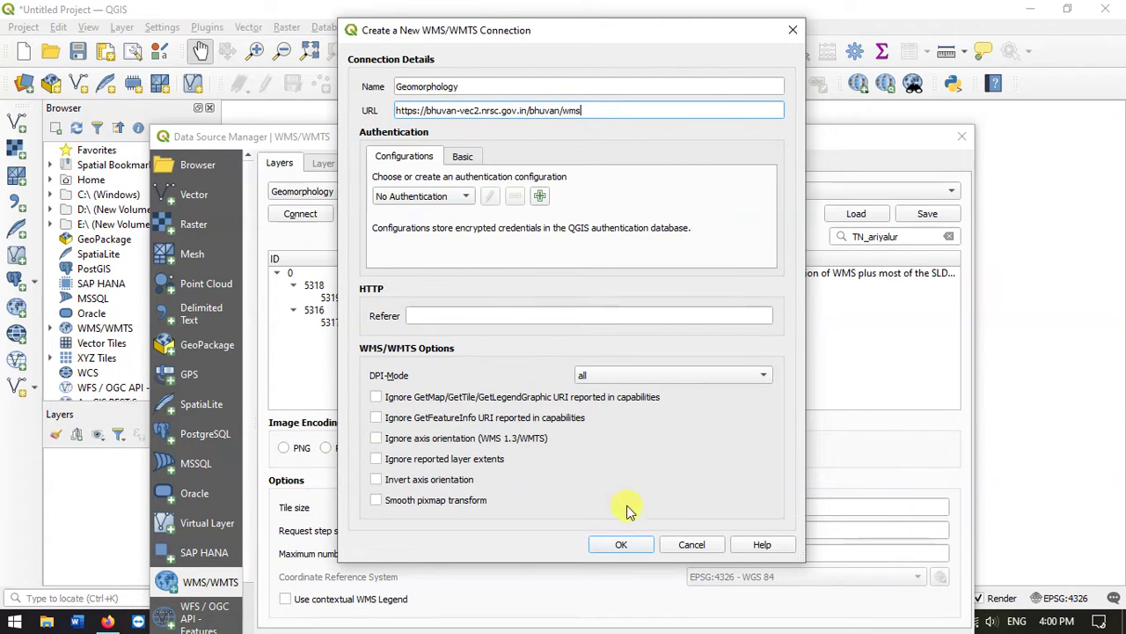
click(621, 545)
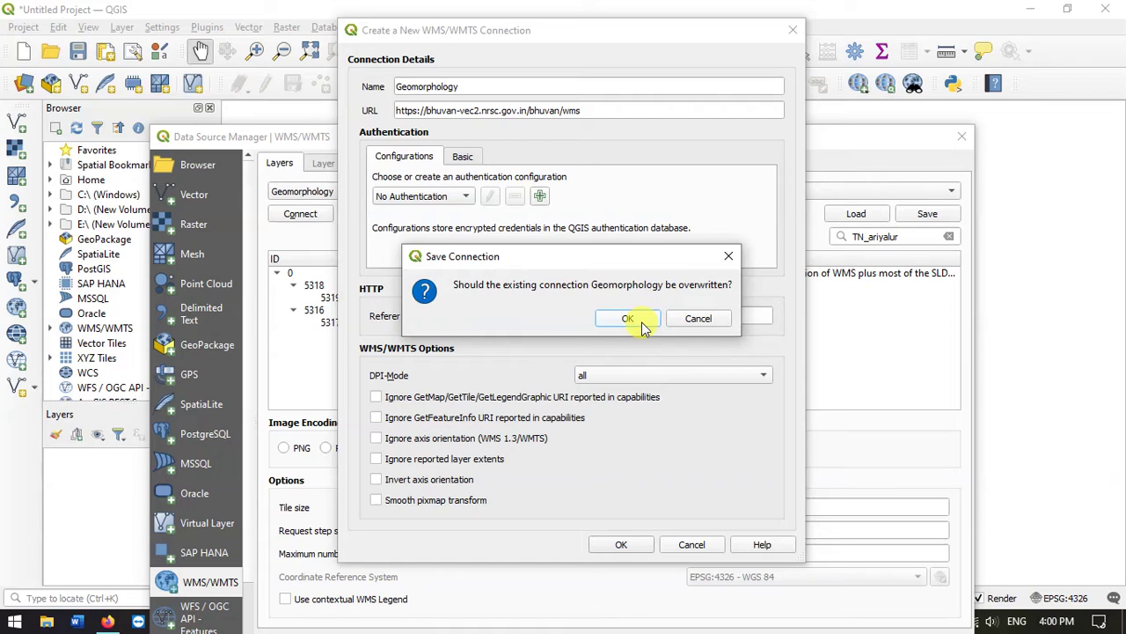
click(627, 319)
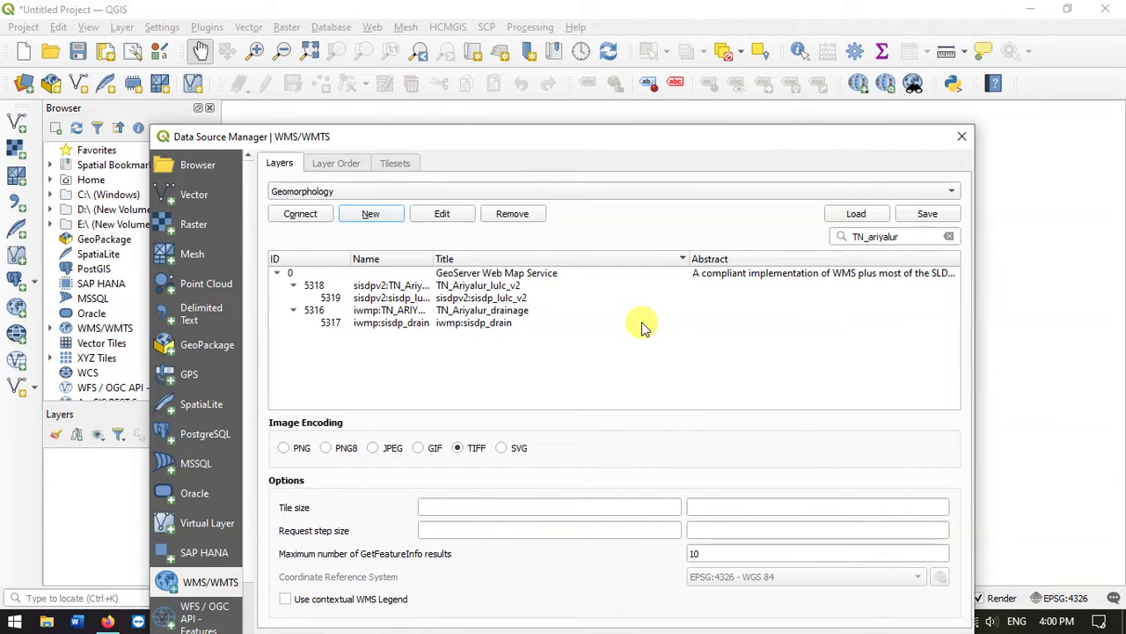
- Connect to the Geomorphology server and browse its list of GeoServer layers
click(313, 213)
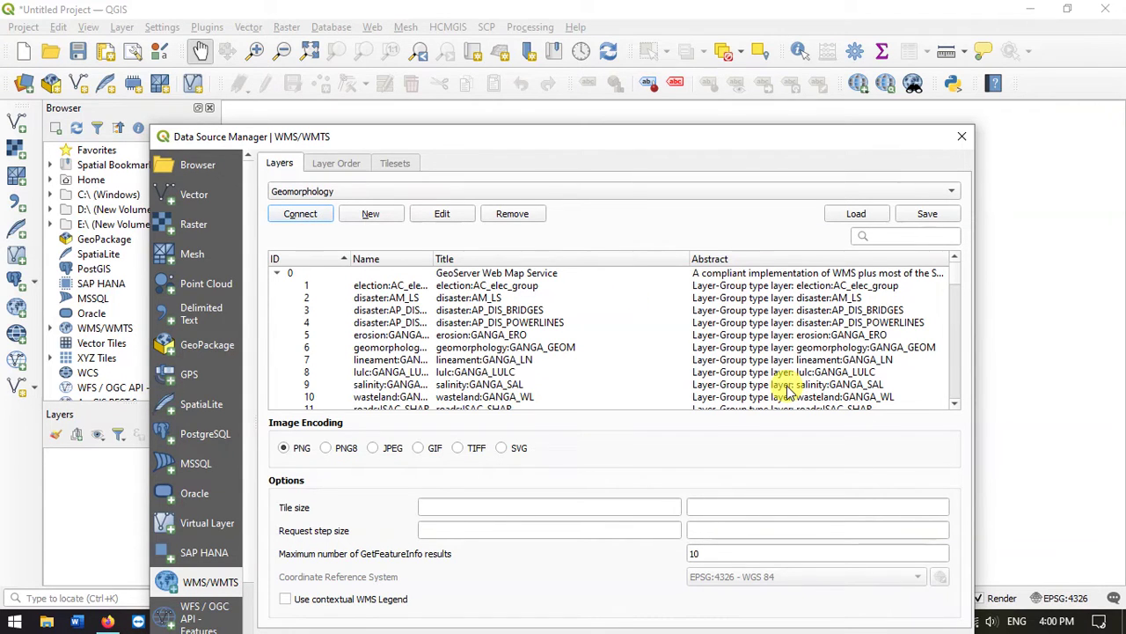
scroll(784, 384, down, 1)
scroll(790, 352, up, 1)
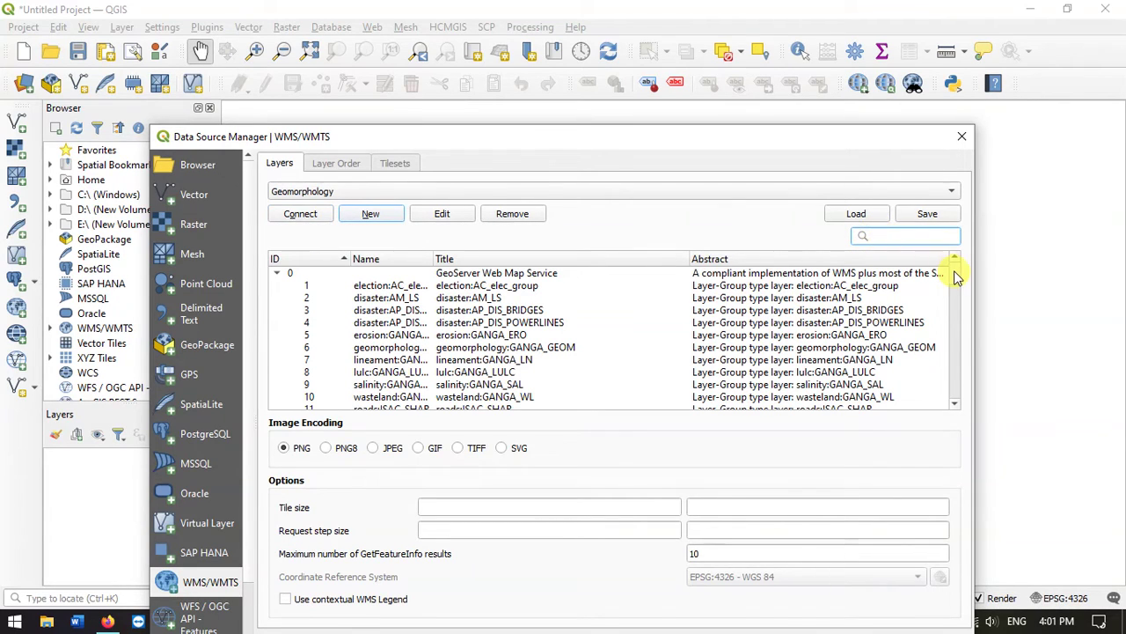
mouse_move(956, 270)
mouse_down()
mouse_move(958, 402)
mouse_move(957, 274)
mouse_up()
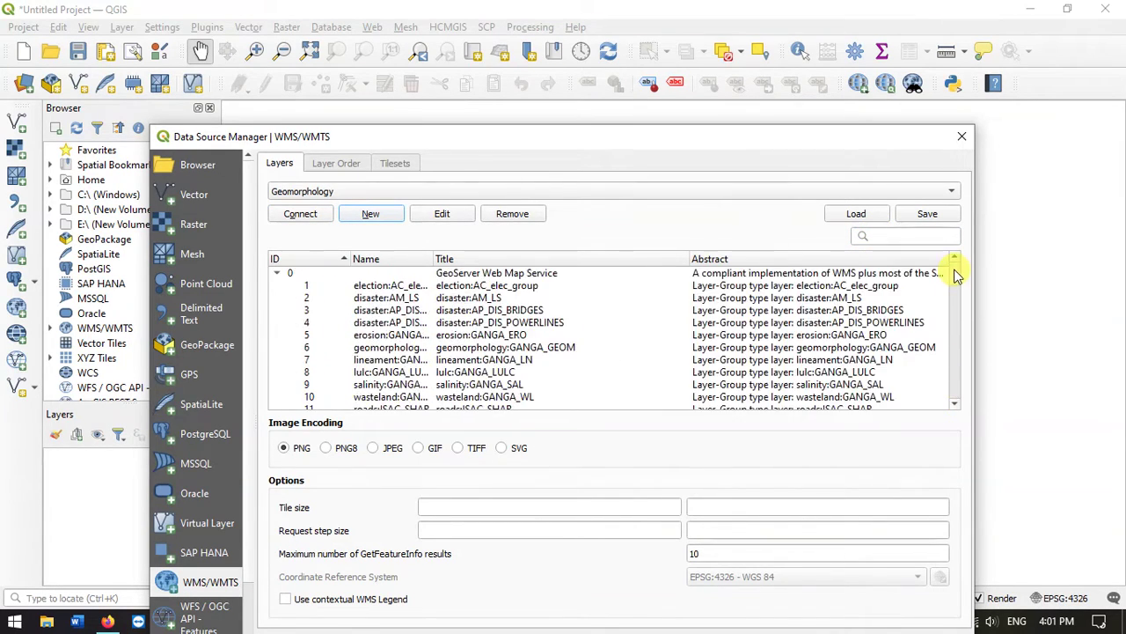
- Copy the layer name geomorphology:TN_GM50K_0506 from Bhuvan's WebServices tab and return to QGIS
click(107, 621)
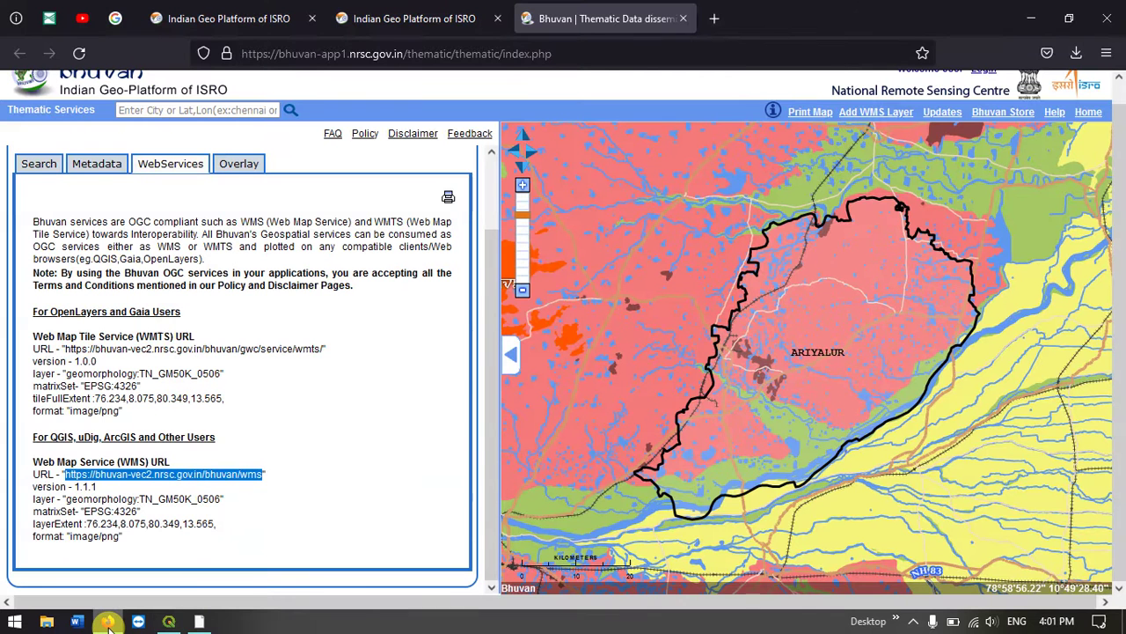
click(250, 504)
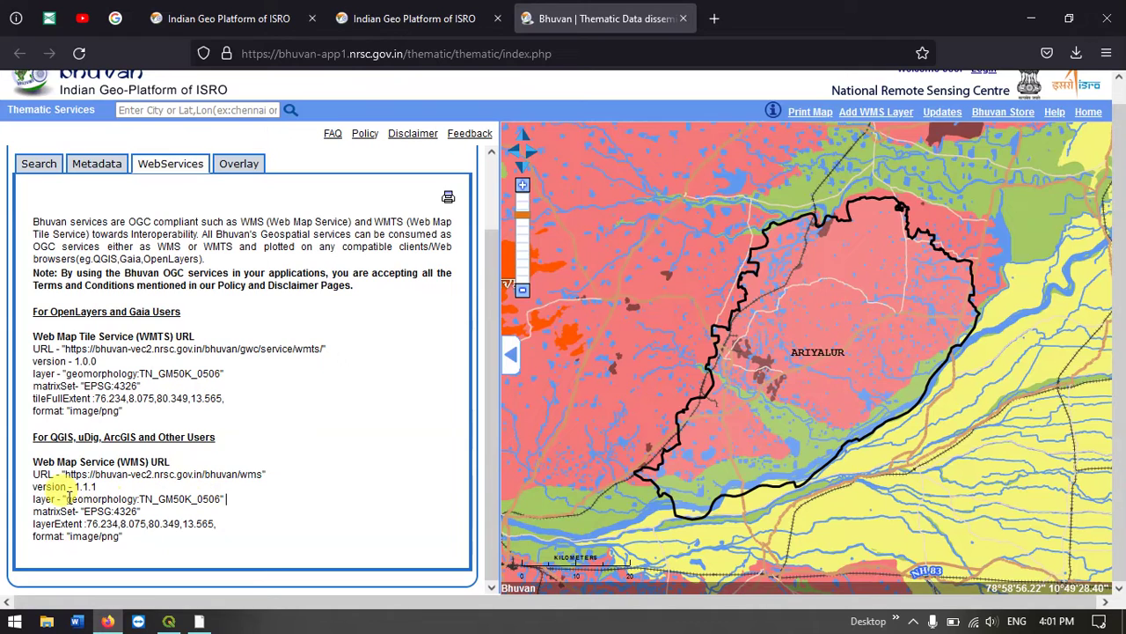
drag(65, 498, 220, 494)
key(ctrl+c)
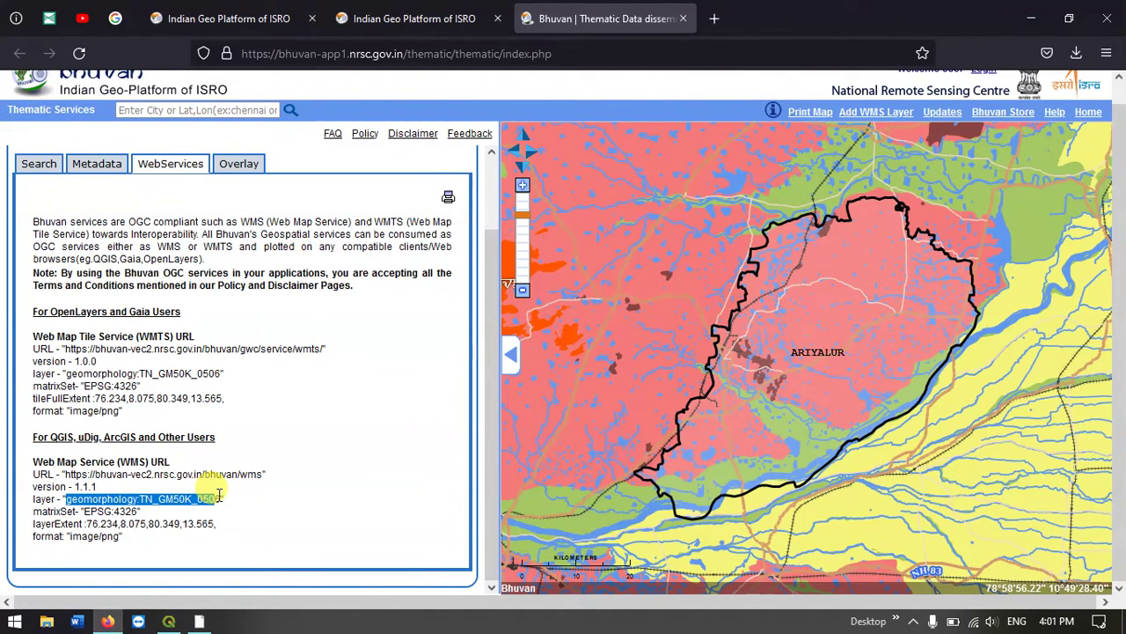
click(169, 621)
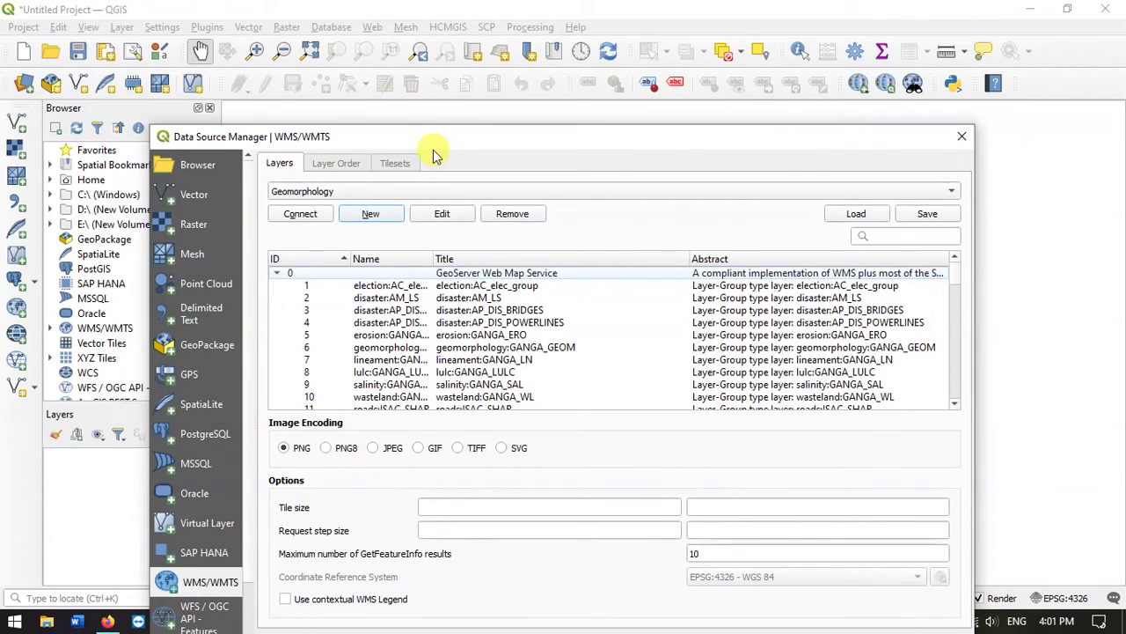
- Filter by the pasted layer name and add geomorphology:GM50K_0506_NEW with TIFF image encoding
drag(452, 141, 458, 75)
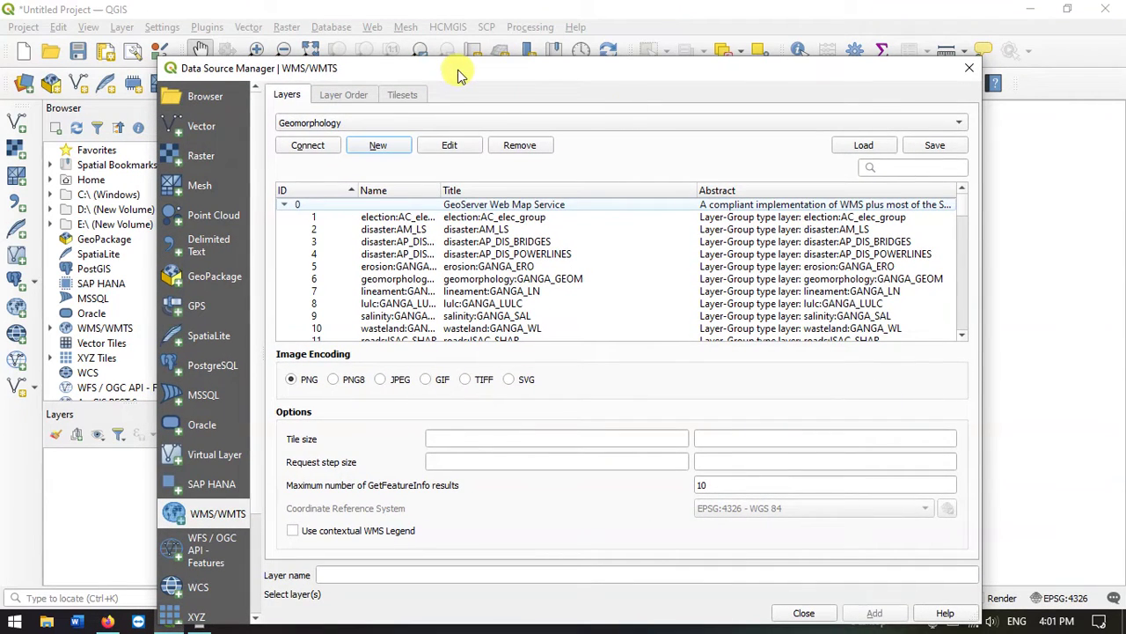
click(897, 166)
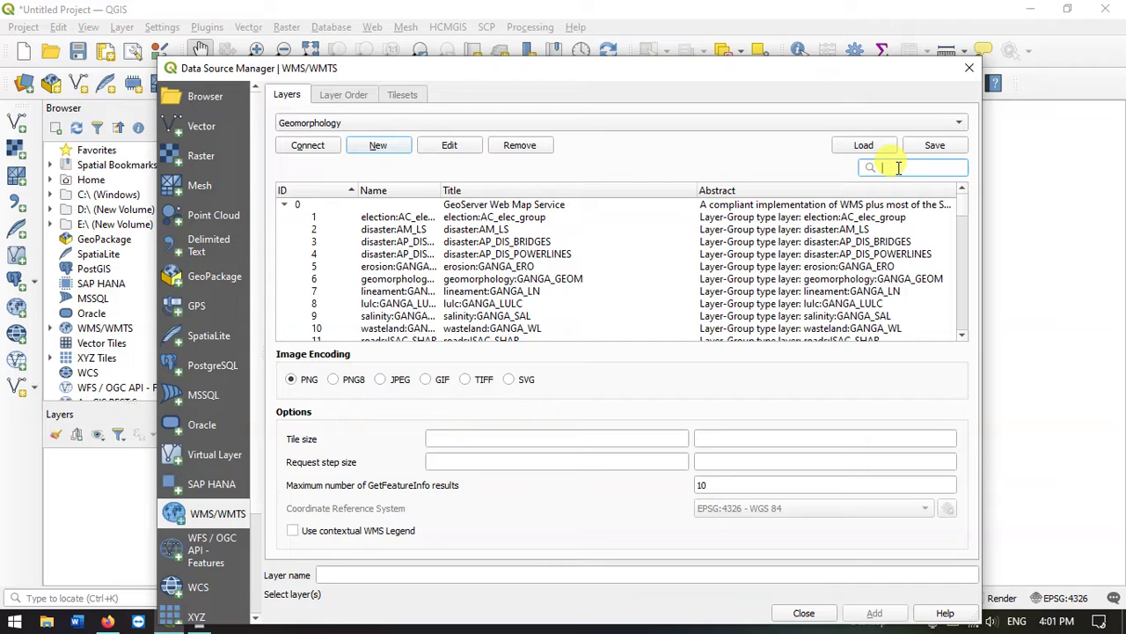
key(ctrl+v)
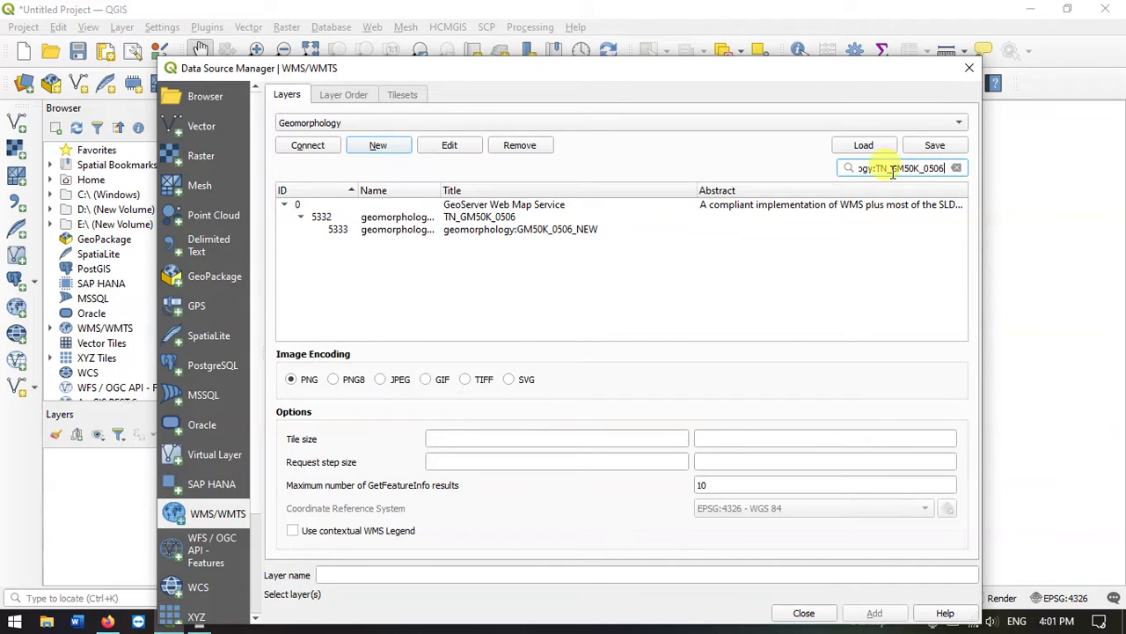
click(508, 231)
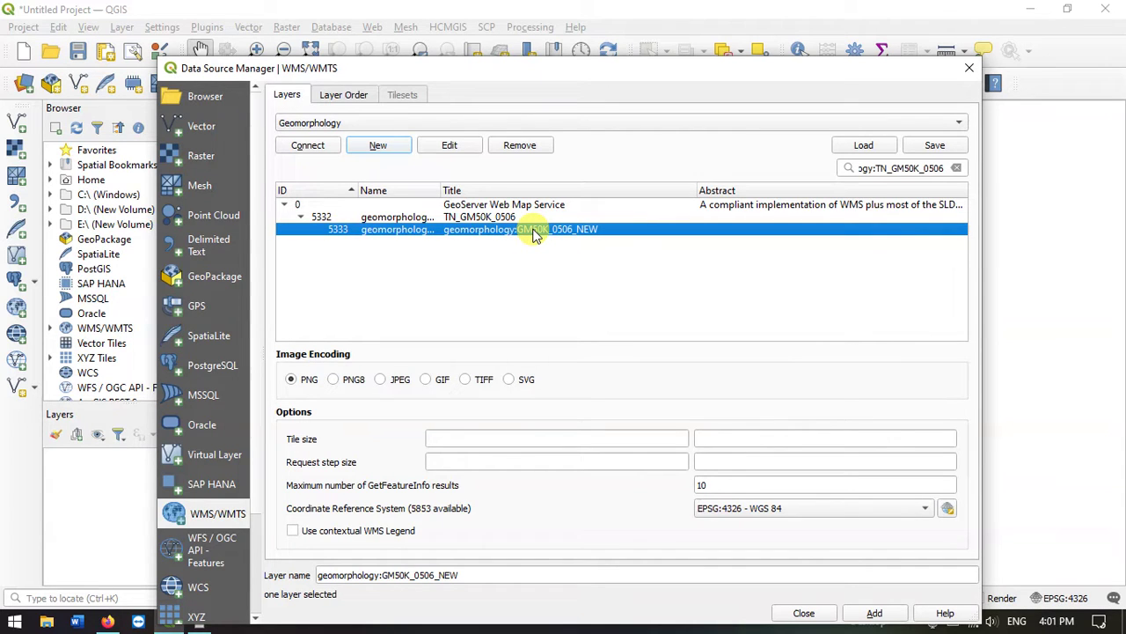
drag(610, 71, 617, 33)
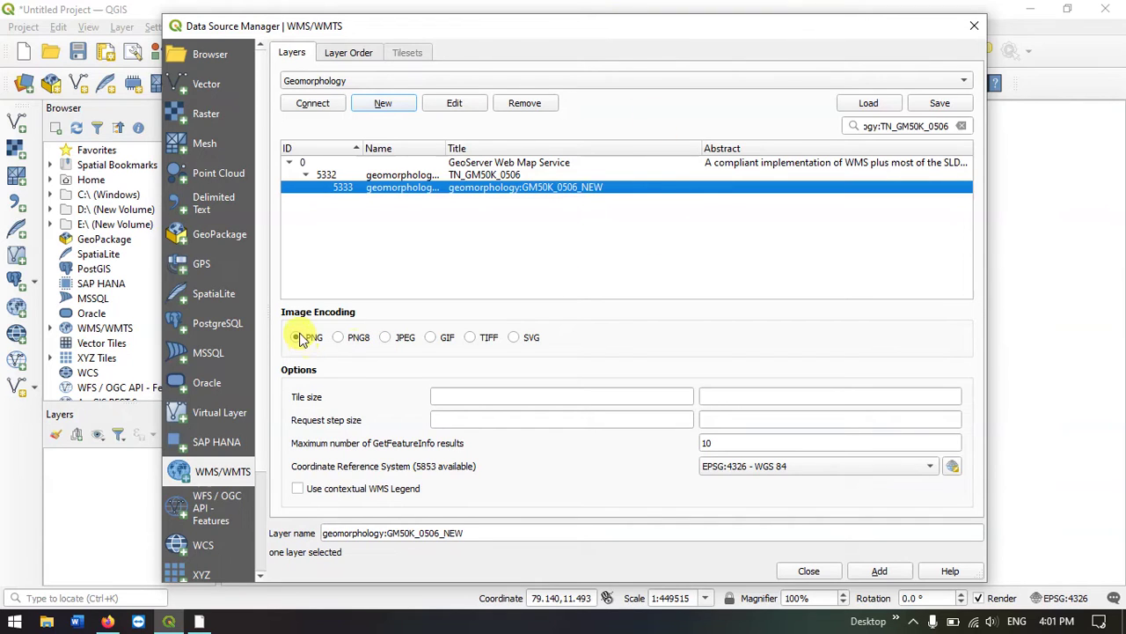
click(472, 339)
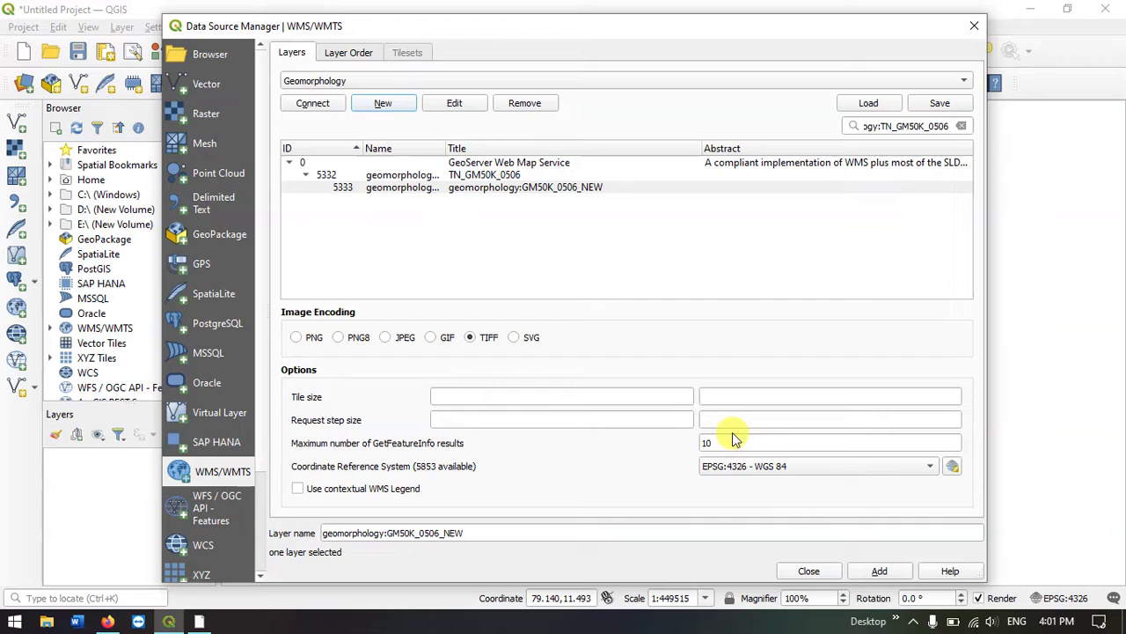
click(883, 572)
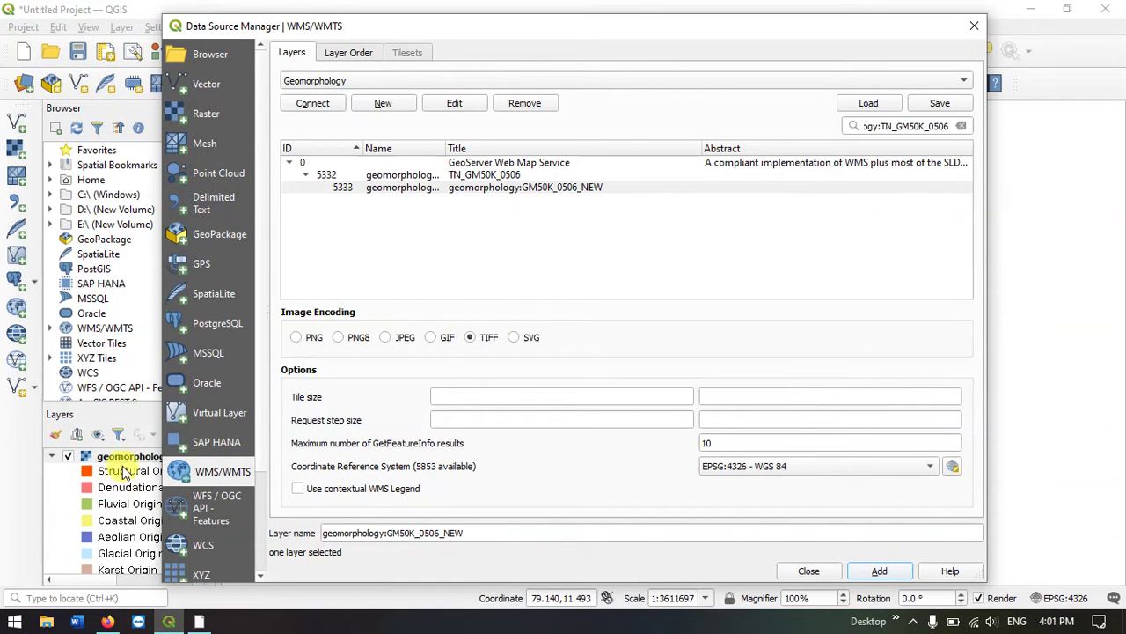
- Close the Data Source Manager, inspect the geomorphology layer across Tamil Nadu, and select it
click(809, 571)
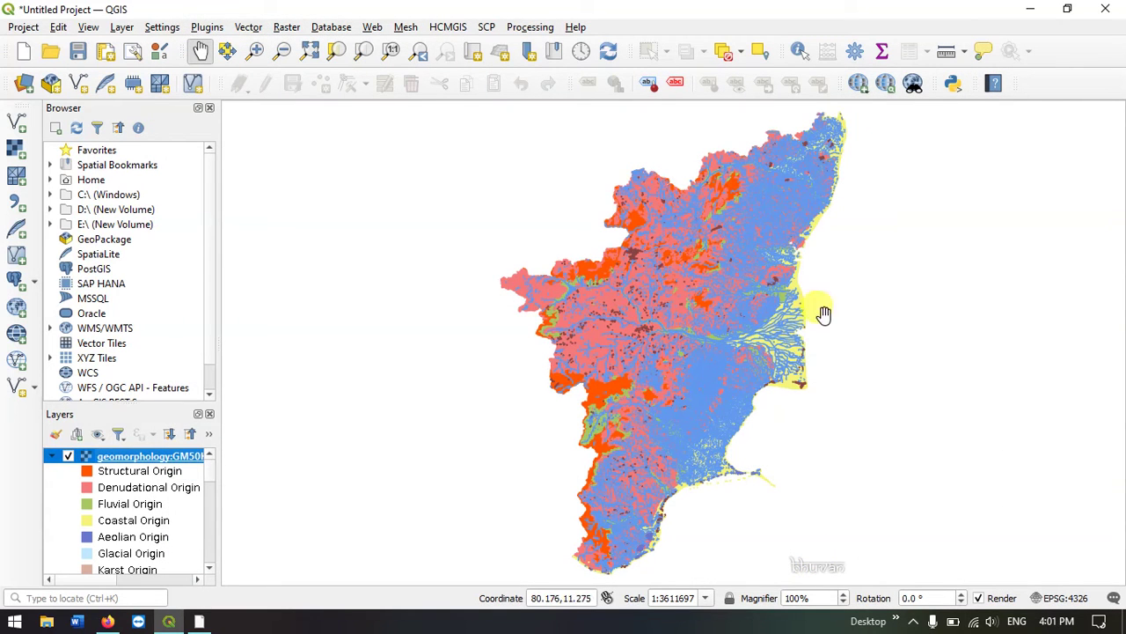
scroll(800, 230, down, 1)
scroll(801, 231, up, 2)
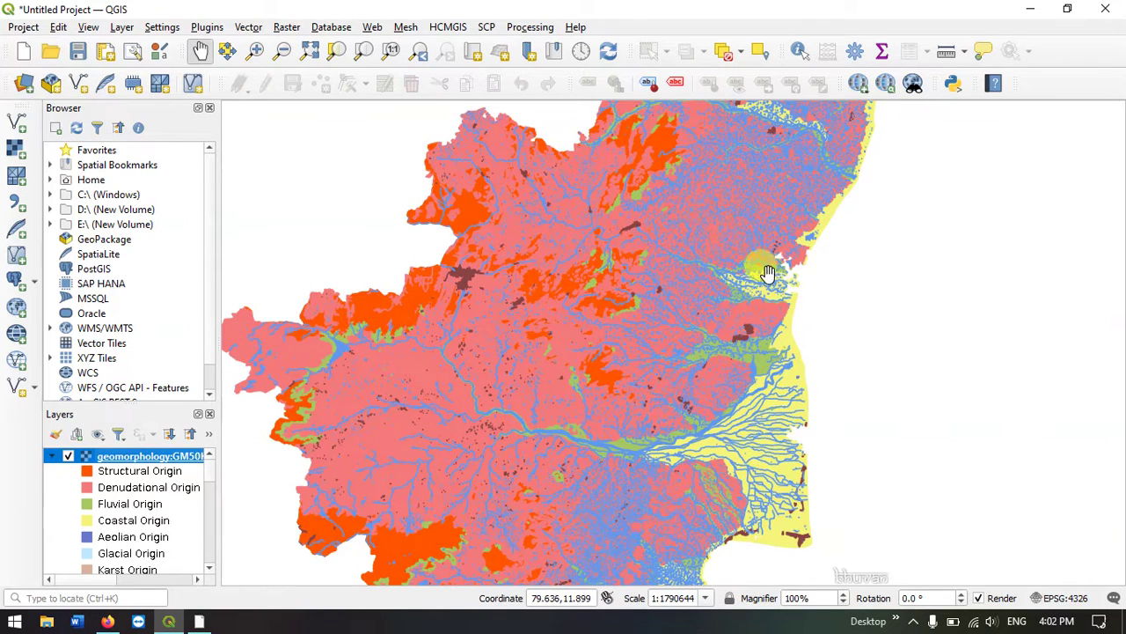
drag(726, 249, 714, 349)
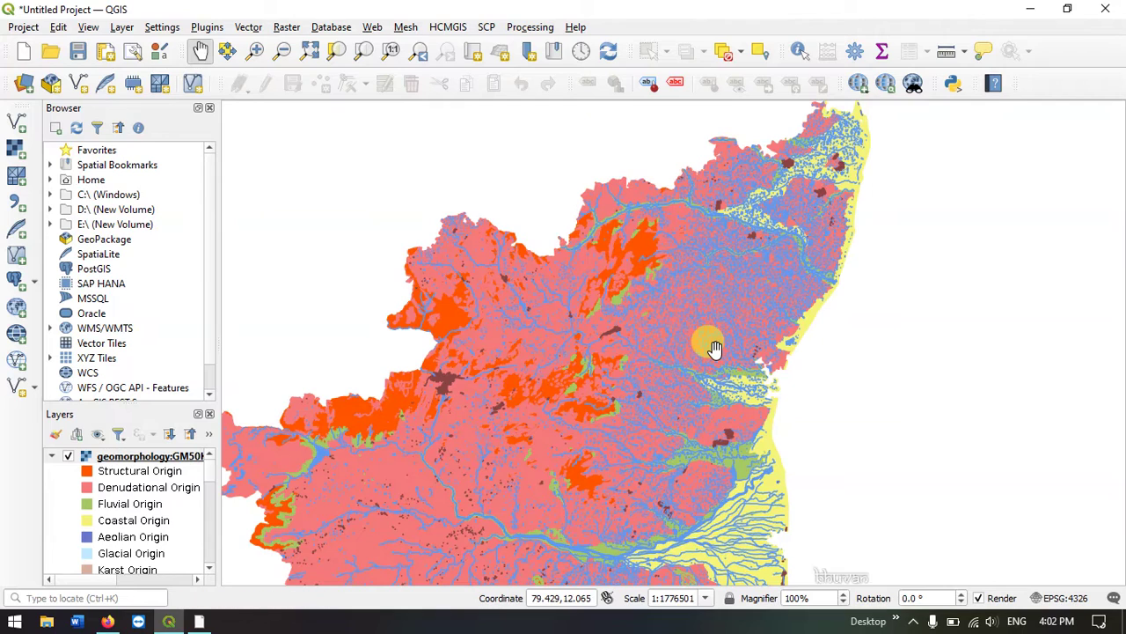
scroll(704, 315, up, 1)
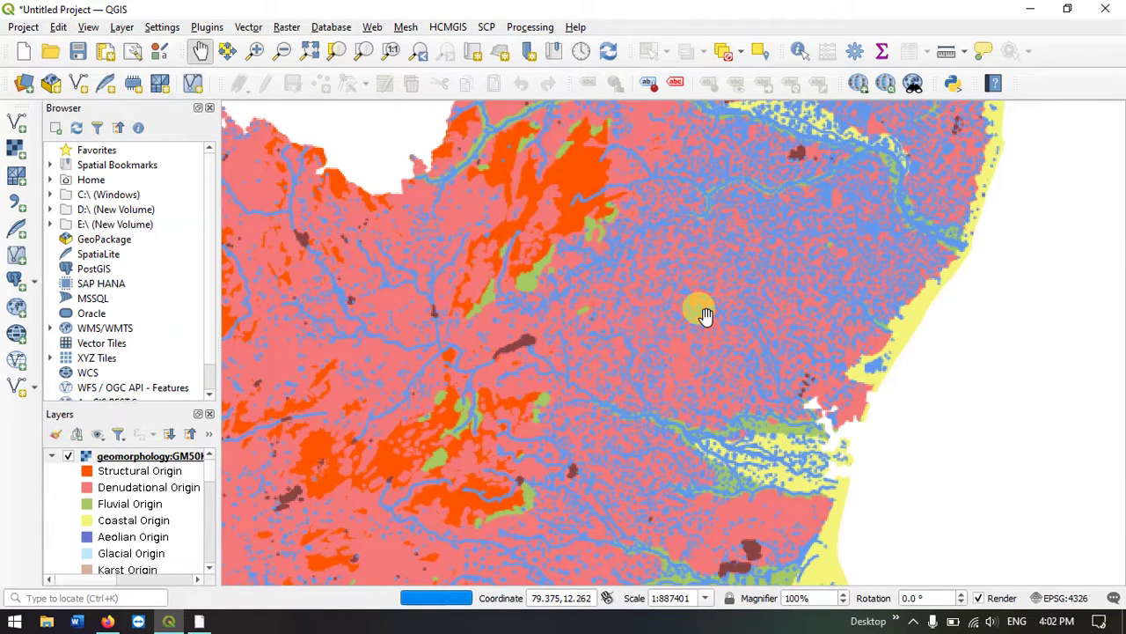
scroll(703, 315, down, 1)
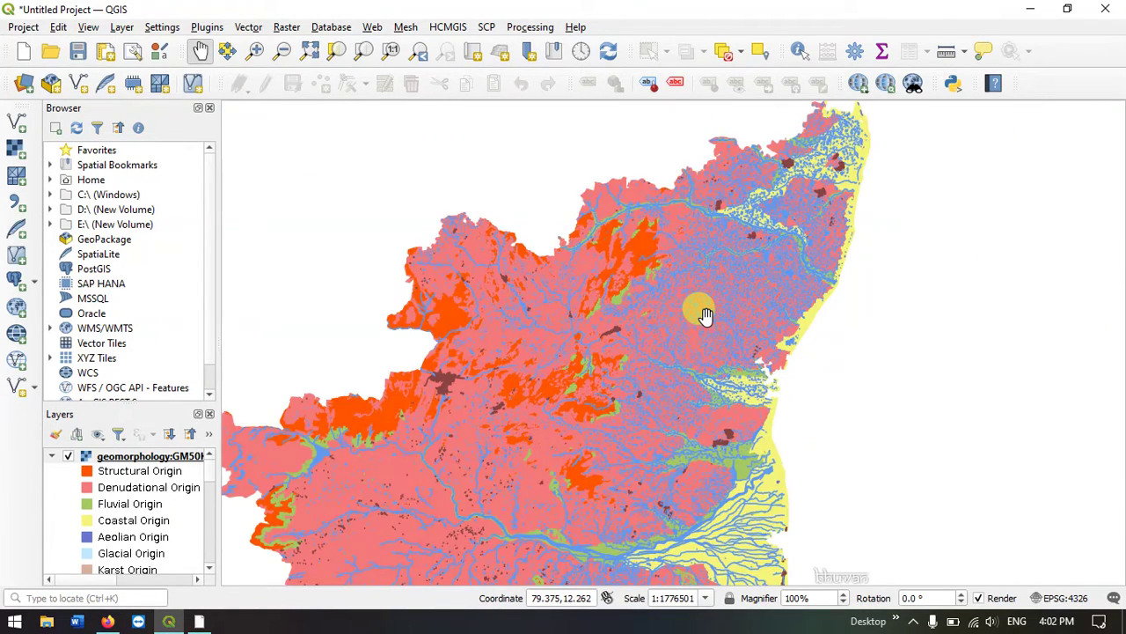
drag(641, 375, 680, 324)
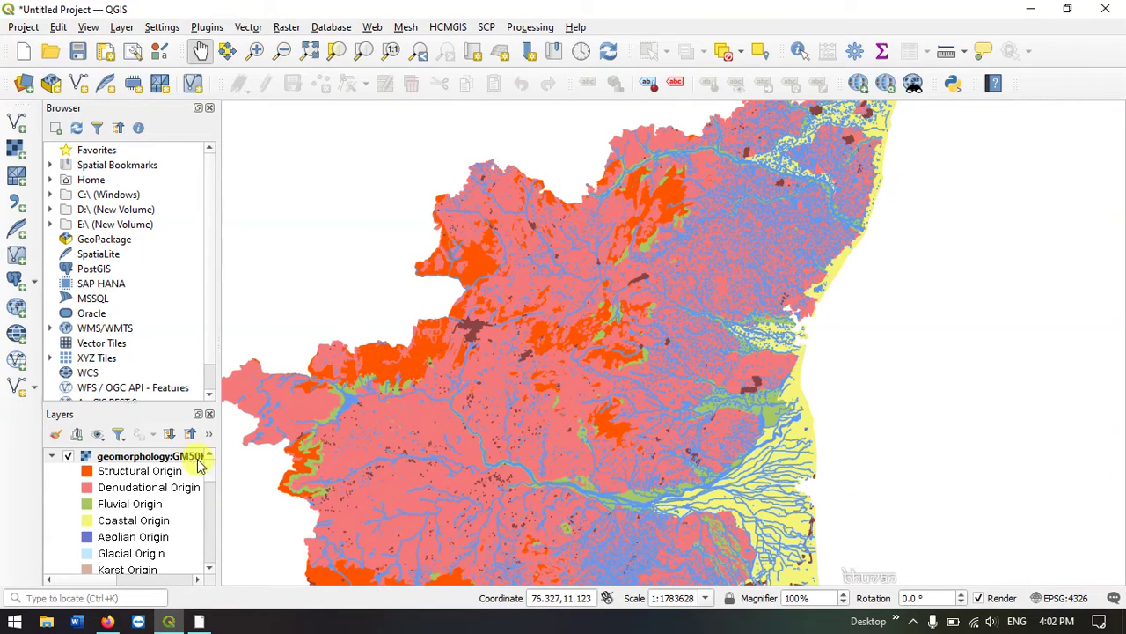
click(149, 463)
- Open the geomorphology layer's Save Raster Layer dialog and turn off Create VRT
right_click(151, 464)
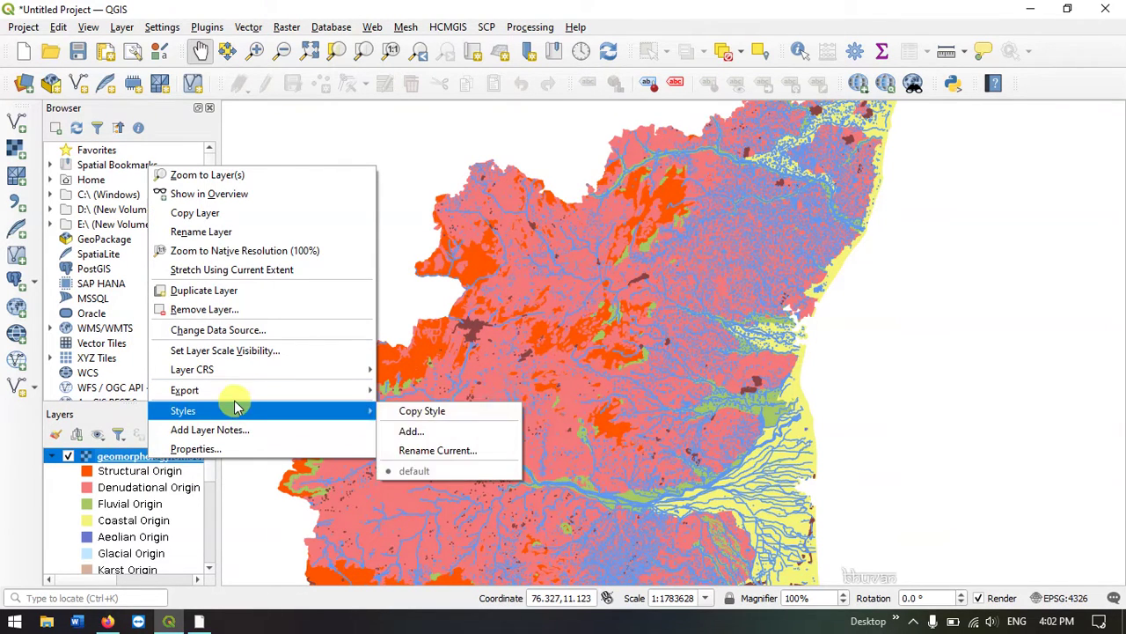
mouse_move(234, 389)
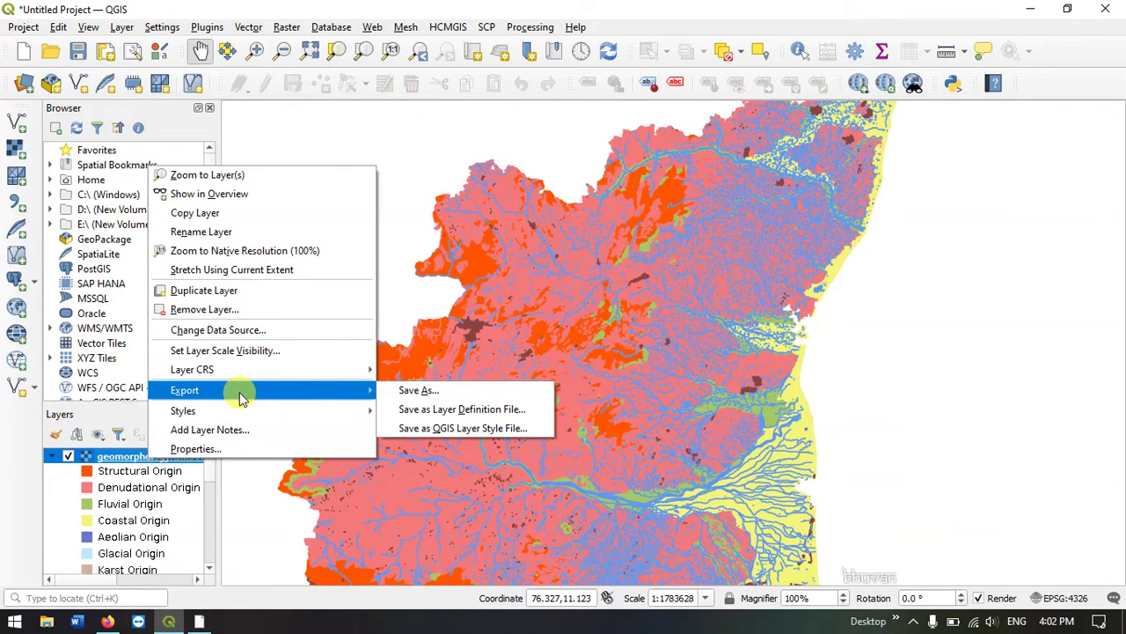
click(417, 392)
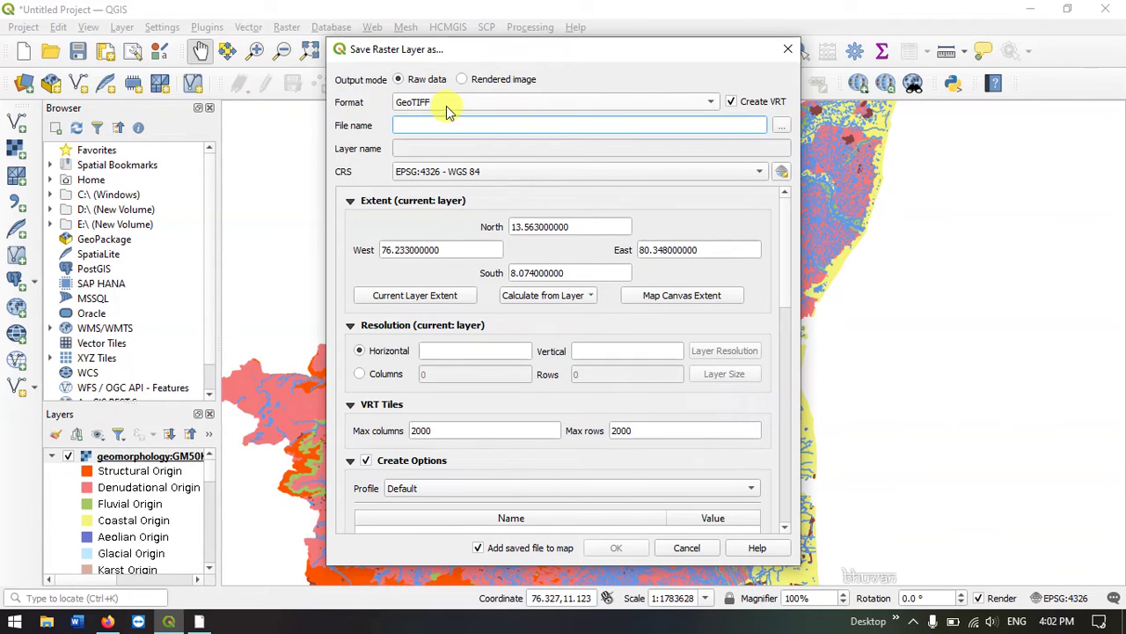
click(731, 102)
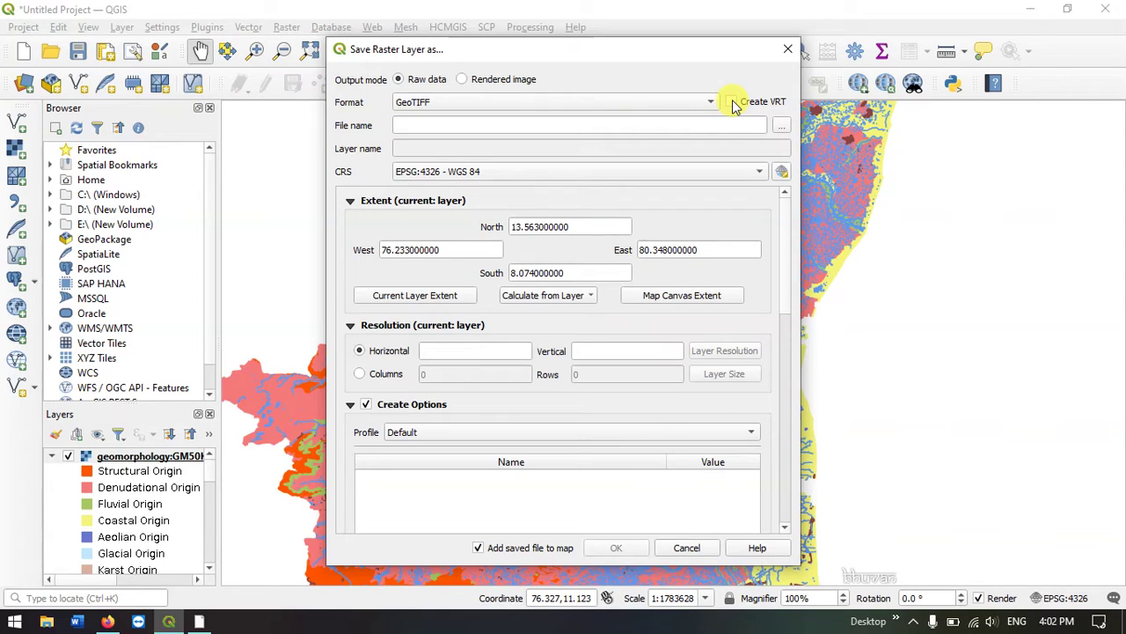
- Set the output file to Geomorphology.tif in the D:\shapefiles\Bhuvan folder
click(782, 129)
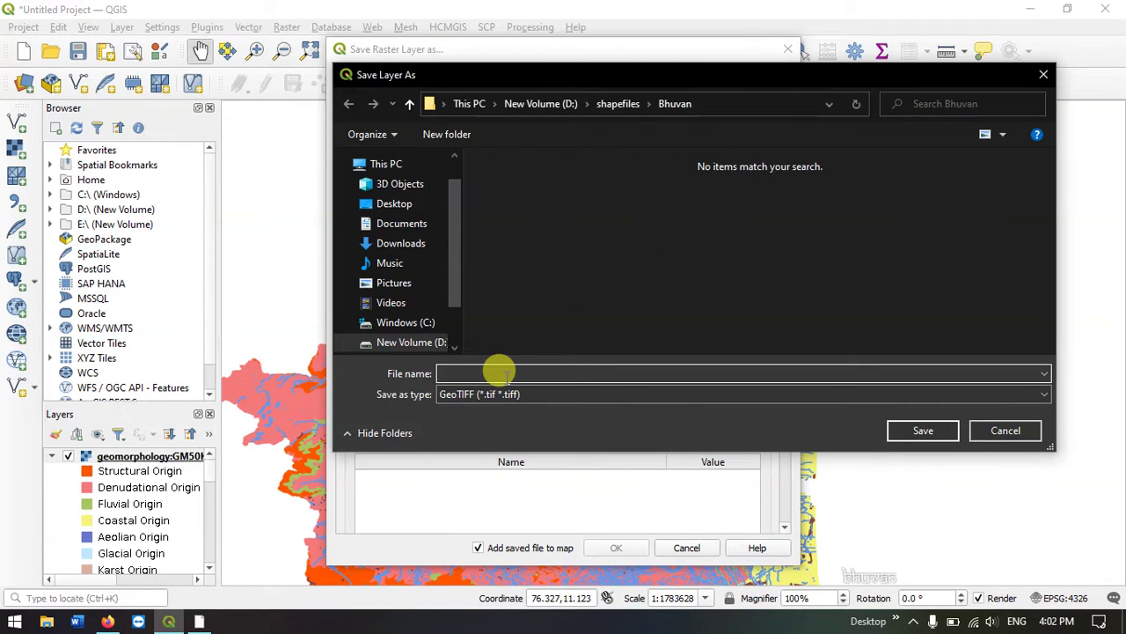
text(eomorpho)
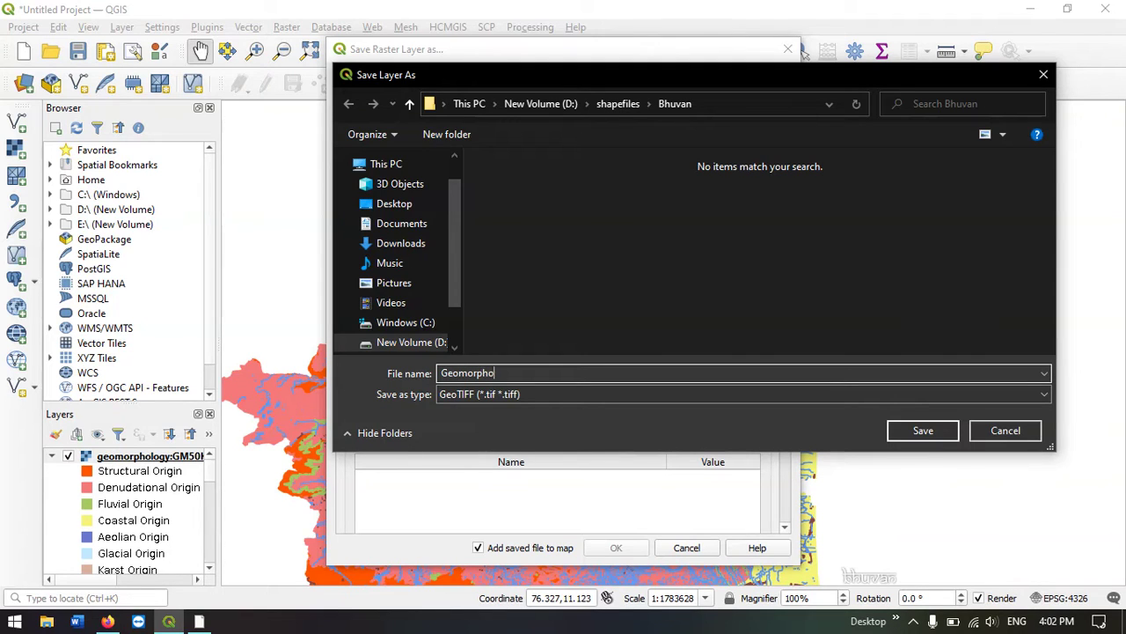
text(logy)
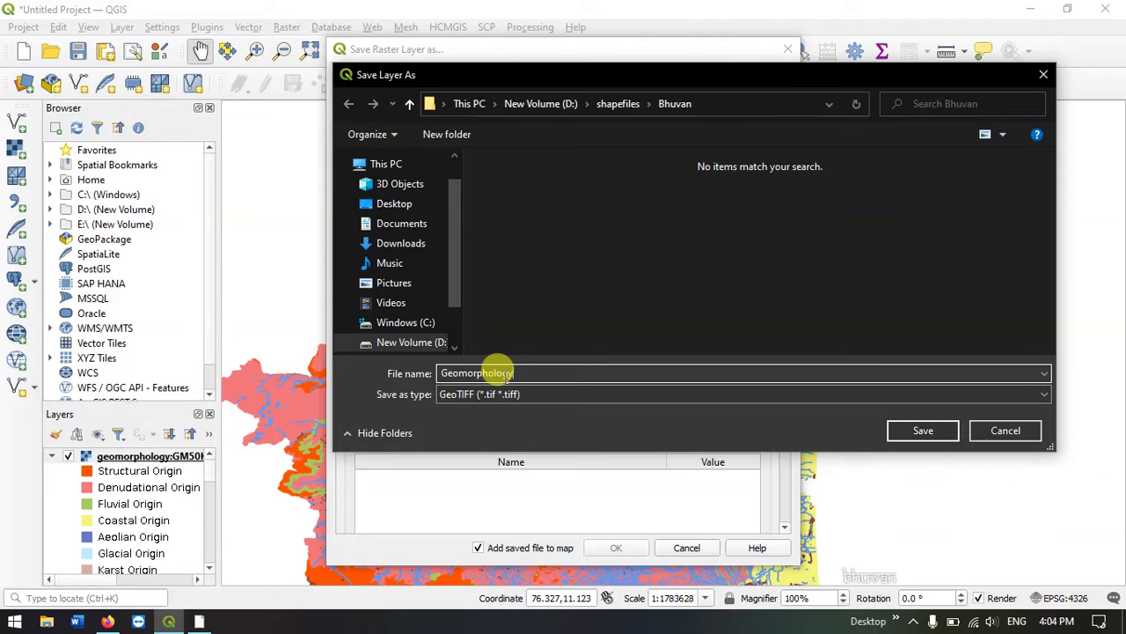
click(922, 432)
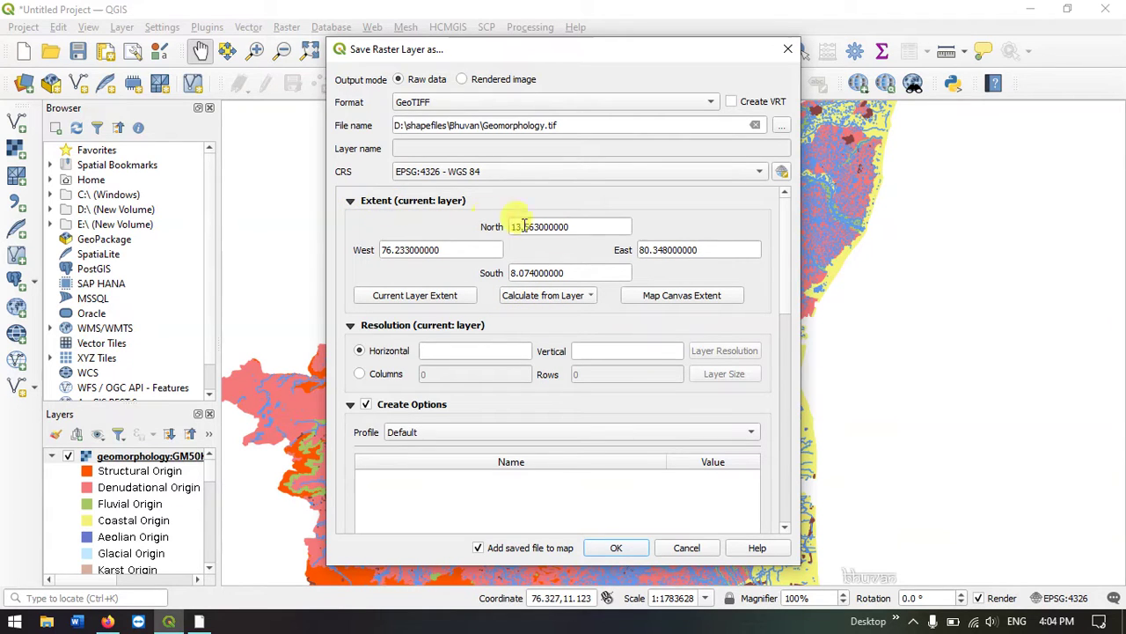
- Take the extent from the geomorphology layer, set 7000 columns by 7000 rows, and start exporting
click(570, 297)
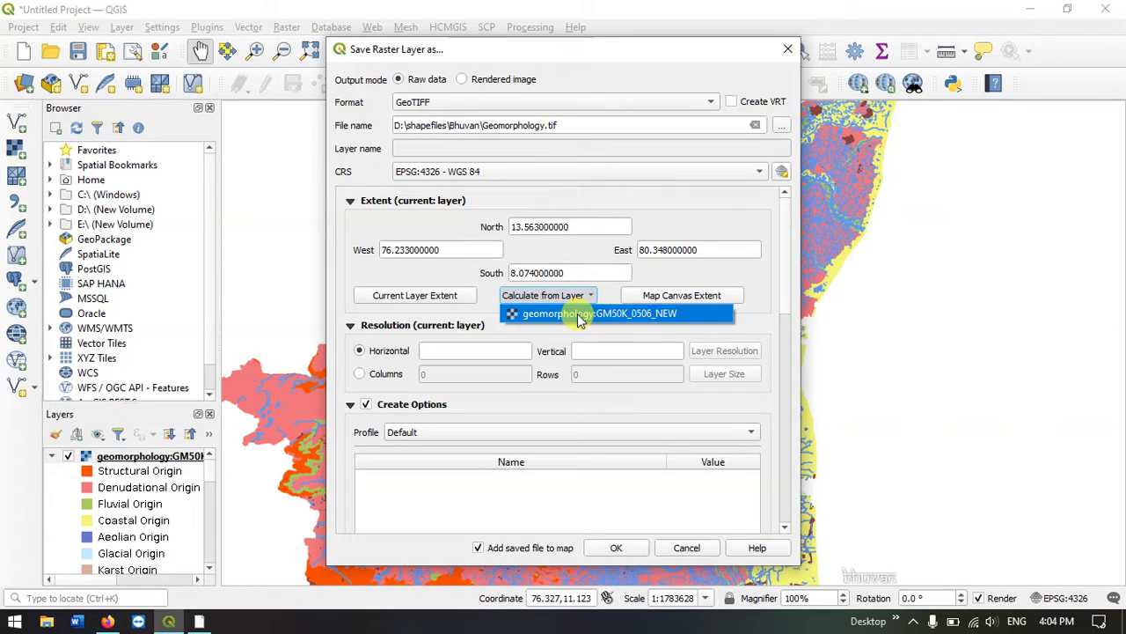
click(577, 313)
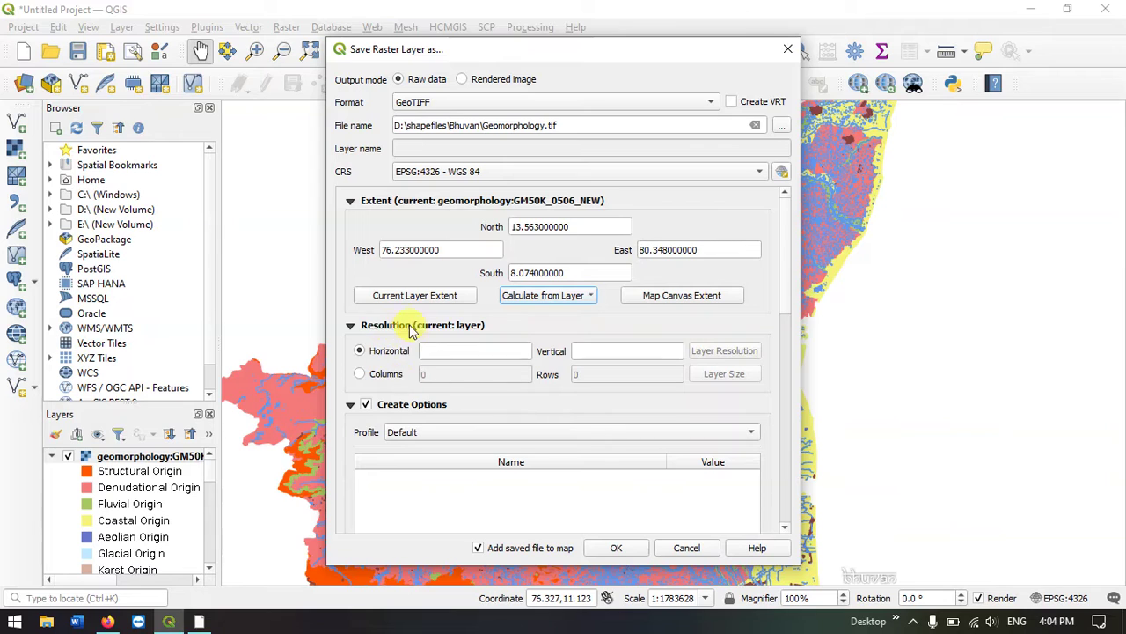
click(378, 376)
double_click(431, 374)
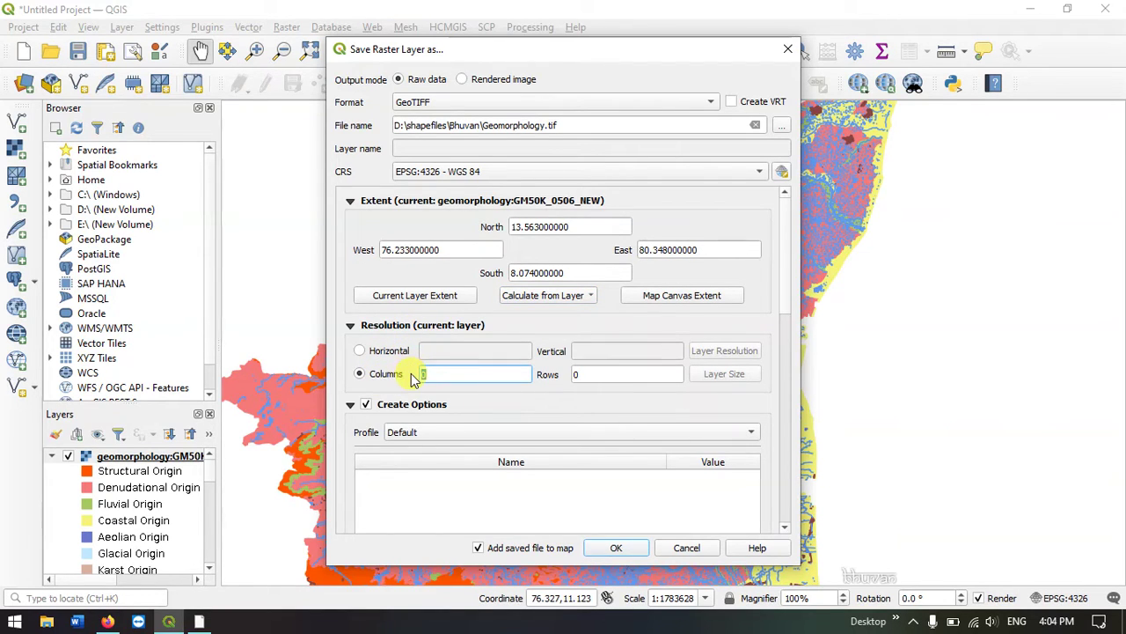
text(1000)
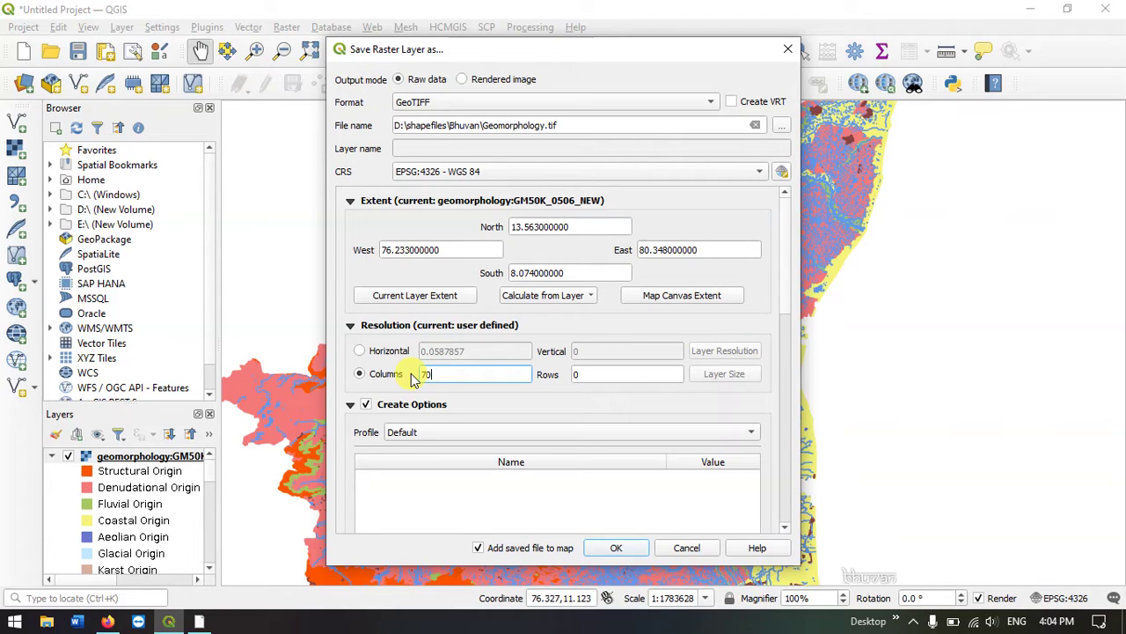
double_click(574, 374)
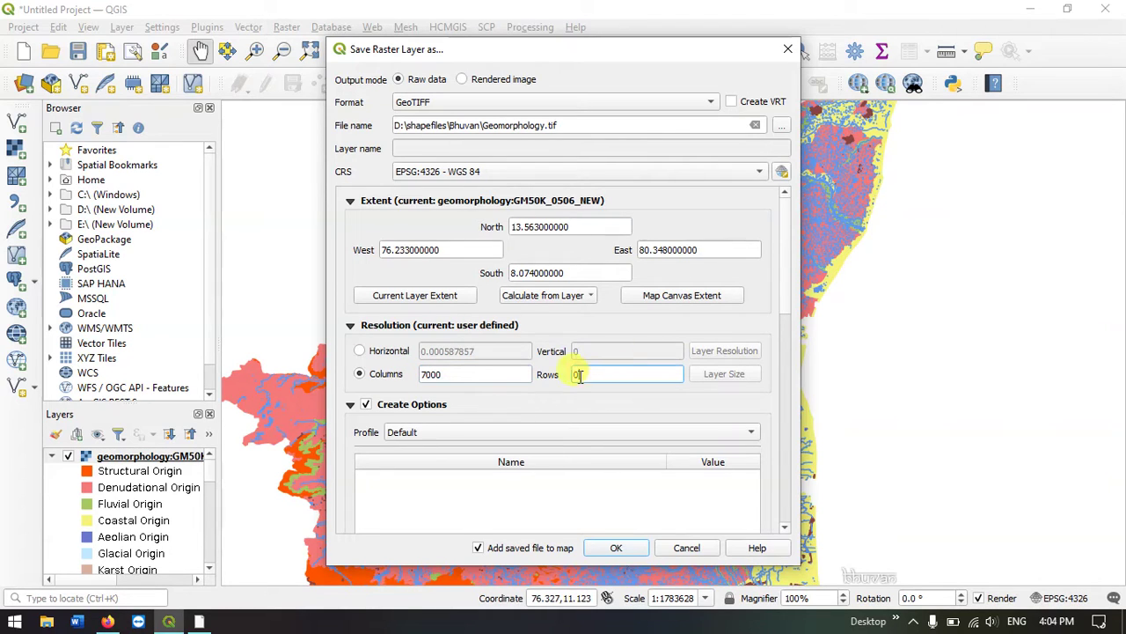
text(7000)
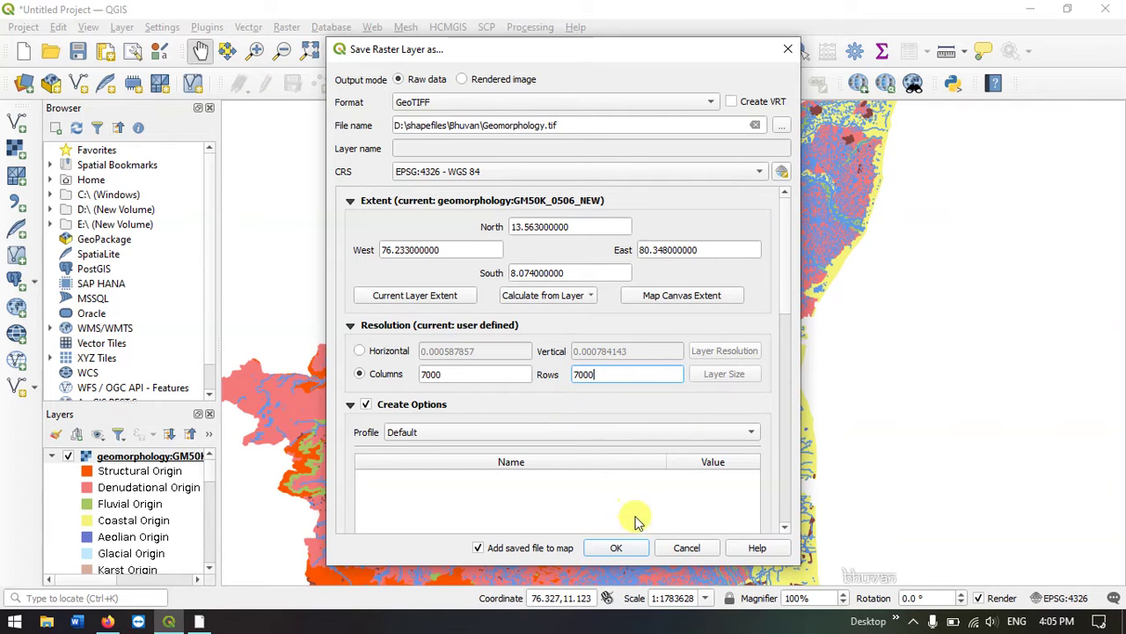
click(626, 543)
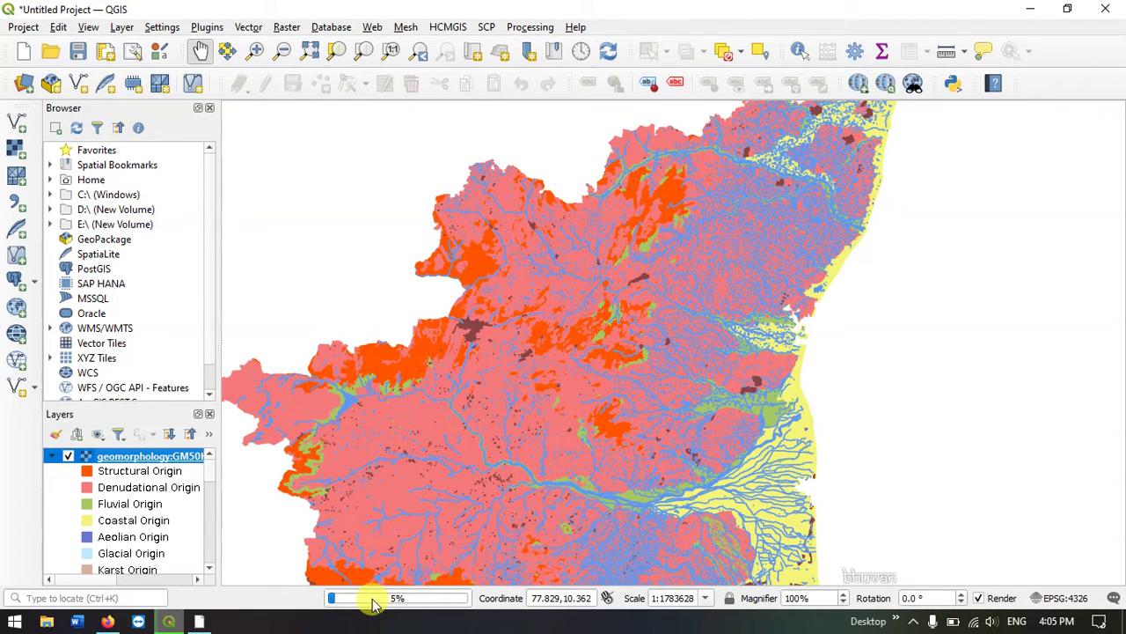
- After the export finishes, hide geomorphology:GM50K_0506_NEW and collapse the new Geomorphology layer
mouse_move(398, 605)
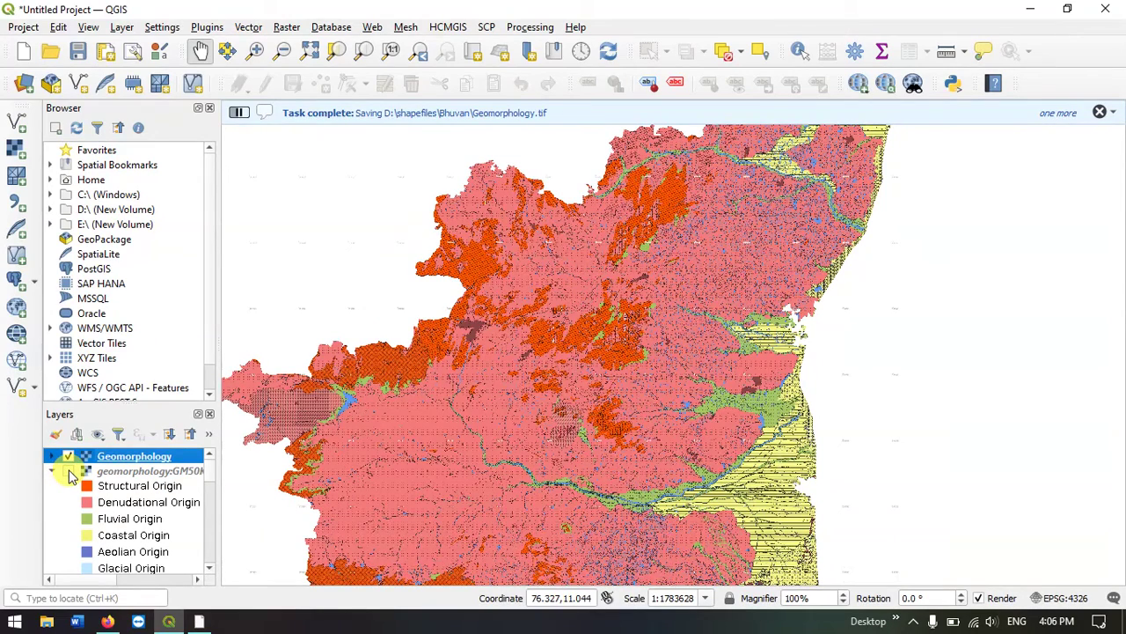
click(68, 470)
click(52, 455)
click(52, 456)
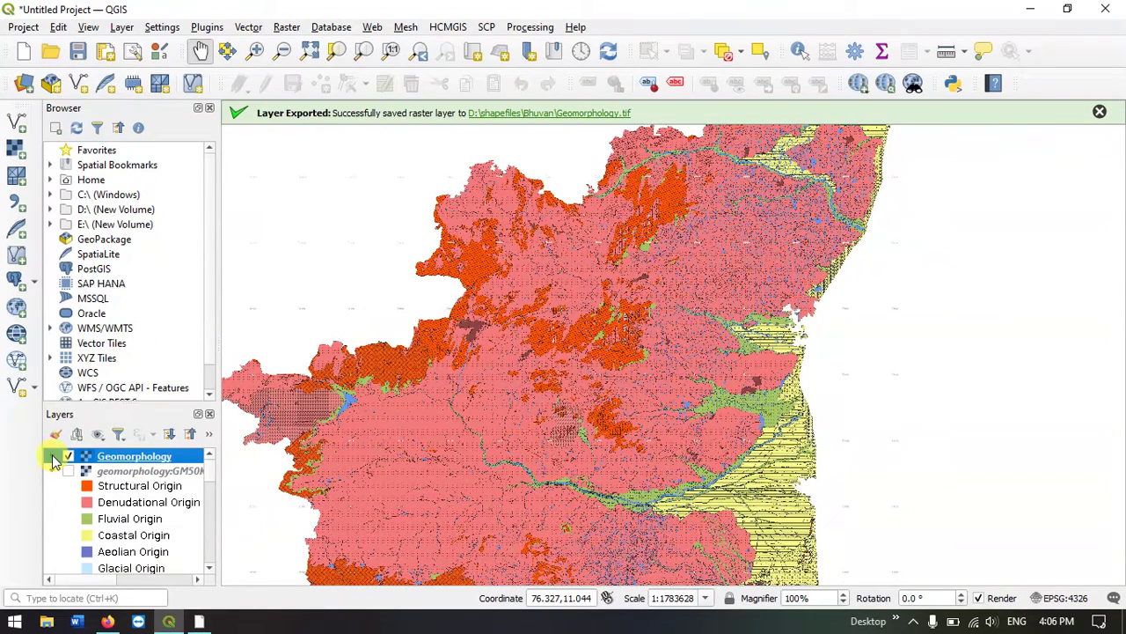
scroll(568, 282, down, 2)
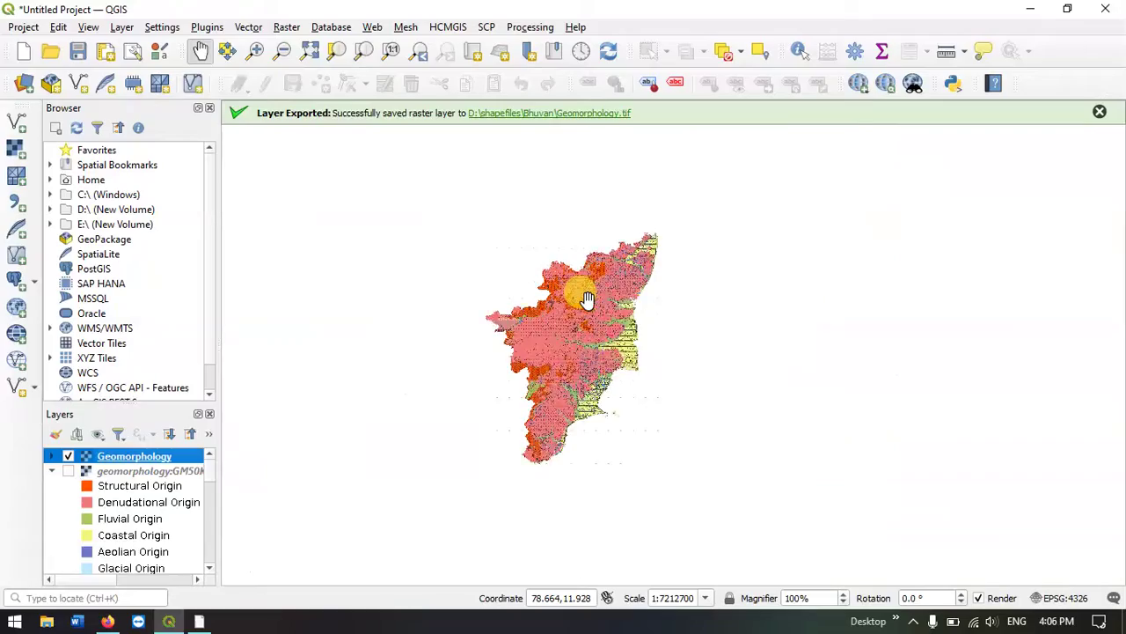
scroll(581, 288, up, 3)
drag(598, 252, 590, 356)
scroll(590, 355, up, 3)
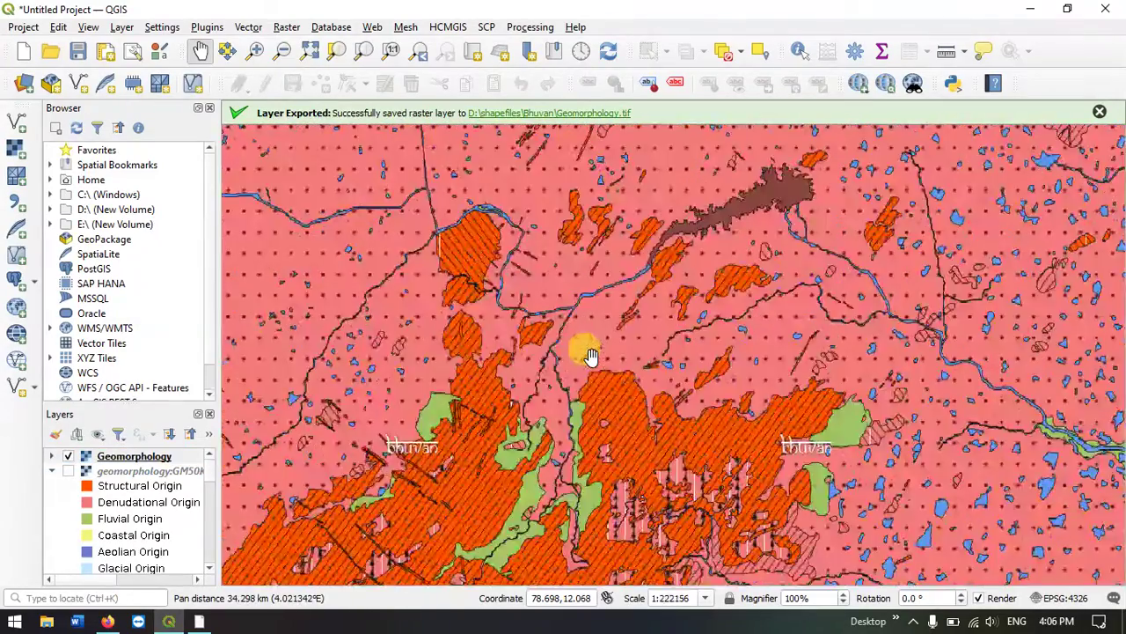
scroll(586, 385, down, 1)
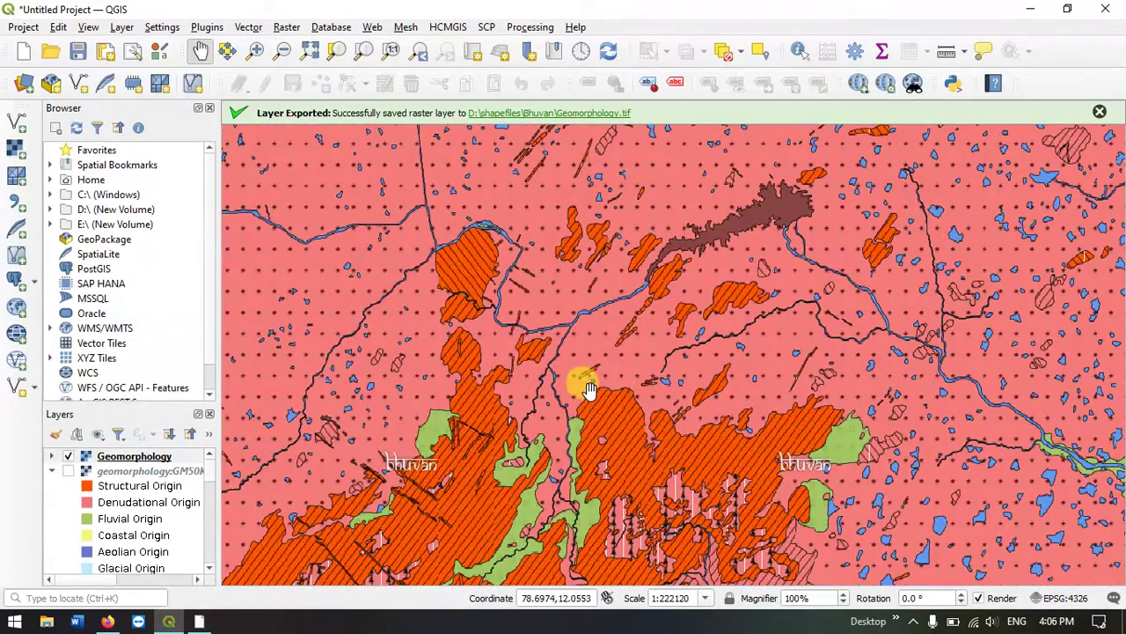
drag(586, 385, 645, 295)
scroll(645, 295, down, 2)
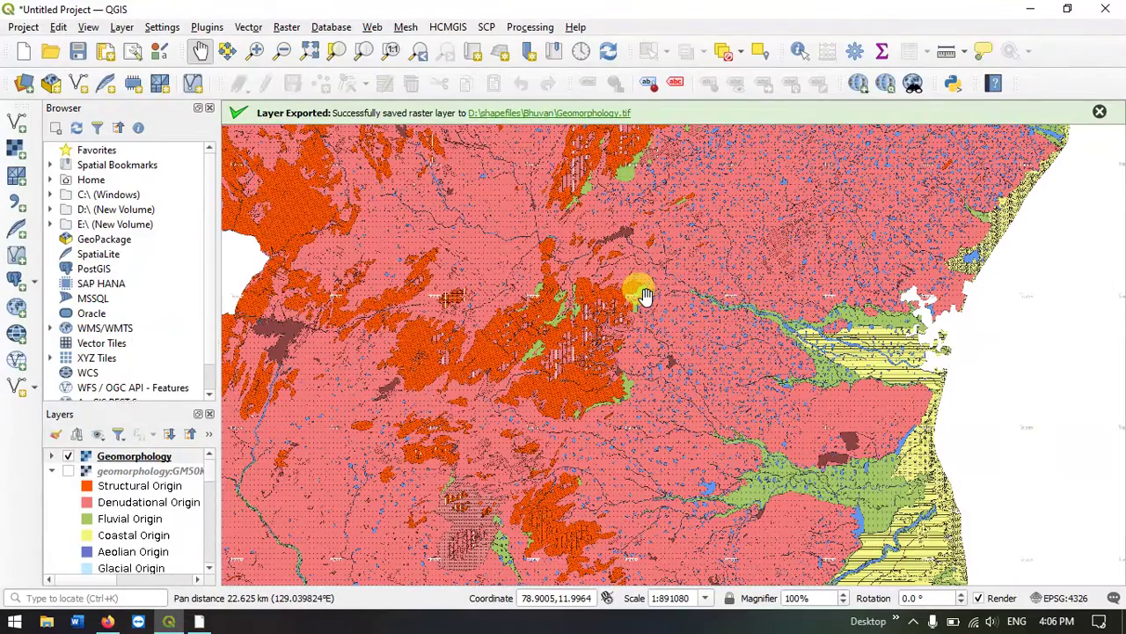
scroll(645, 294, down, 1)
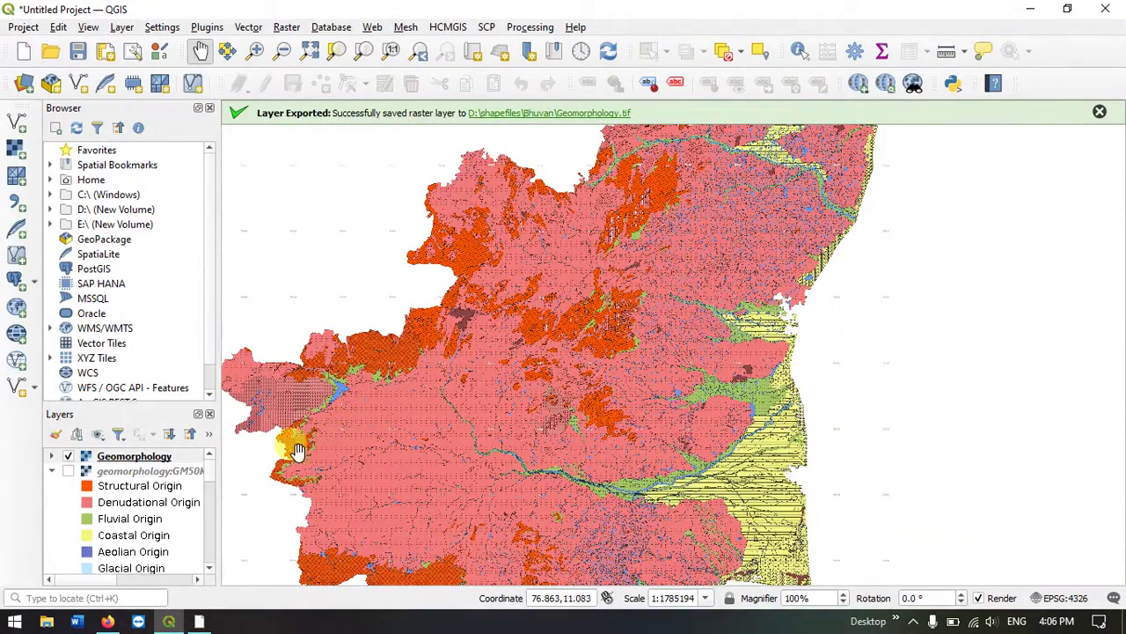
click(131, 457)
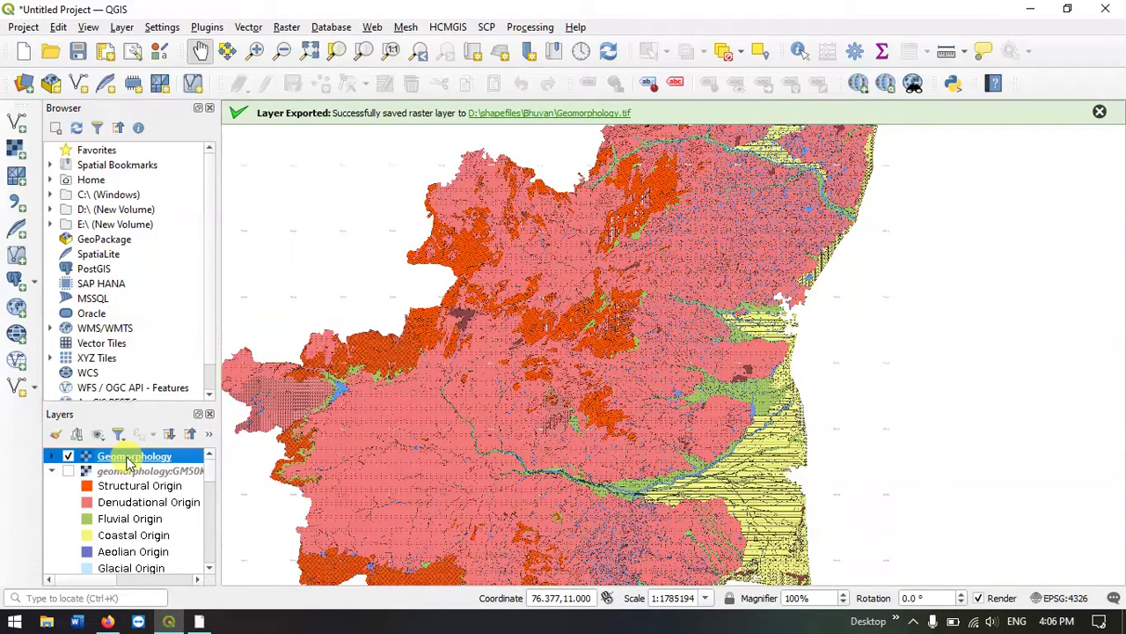
scroll(522, 291, down, 1)
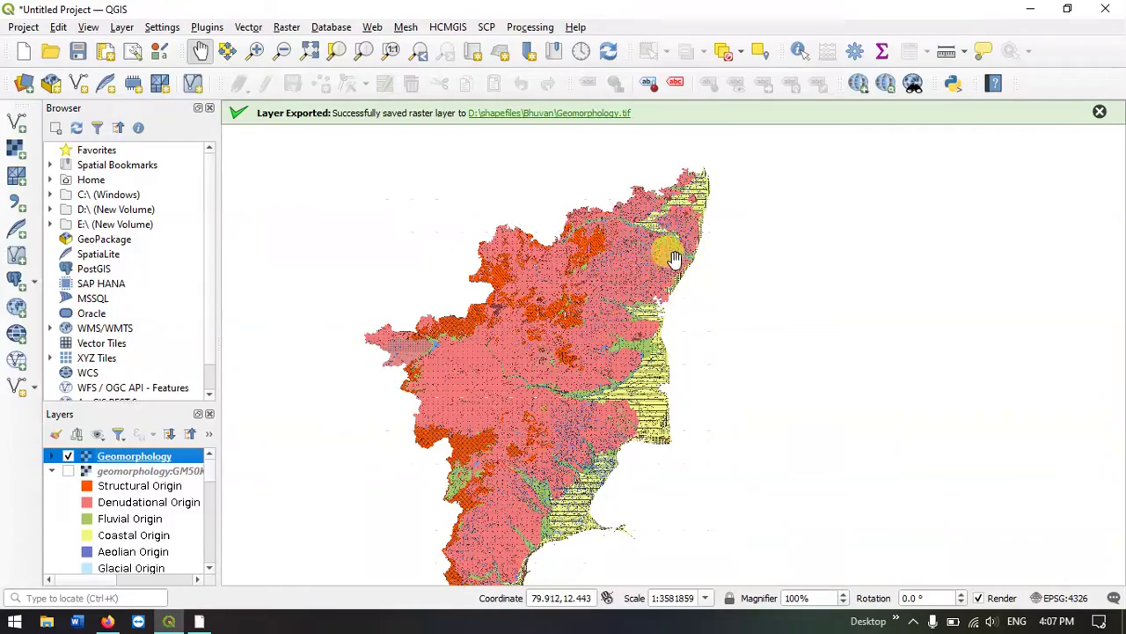
scroll(688, 249, up, 1)
scroll(688, 250, up, 2)
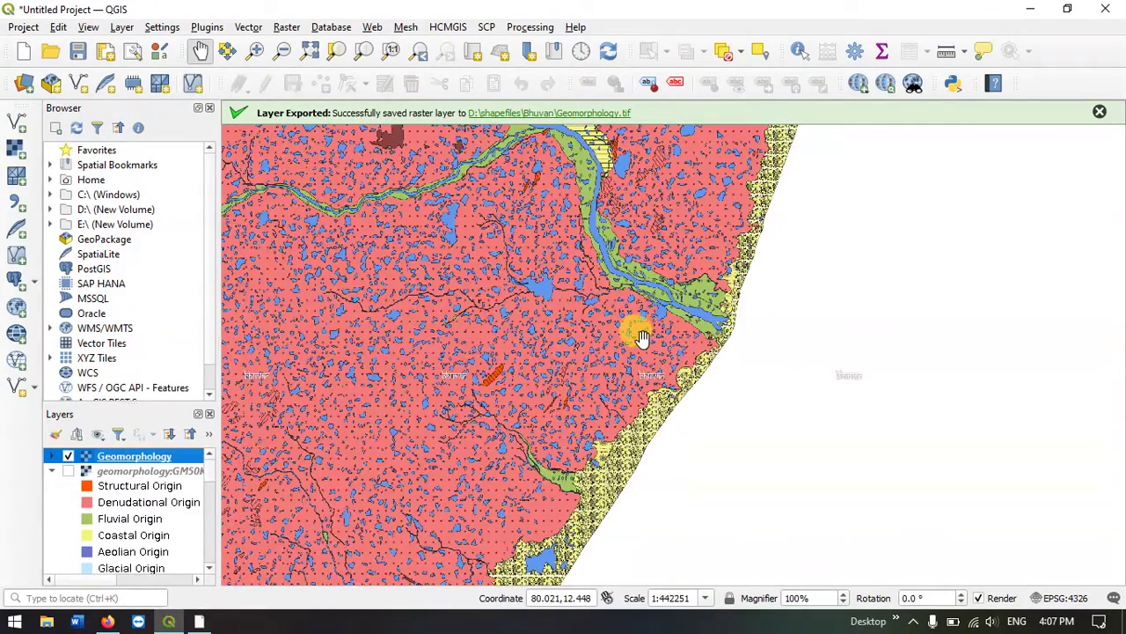
scroll(641, 337, up, 1)
scroll(641, 337, down, 2)
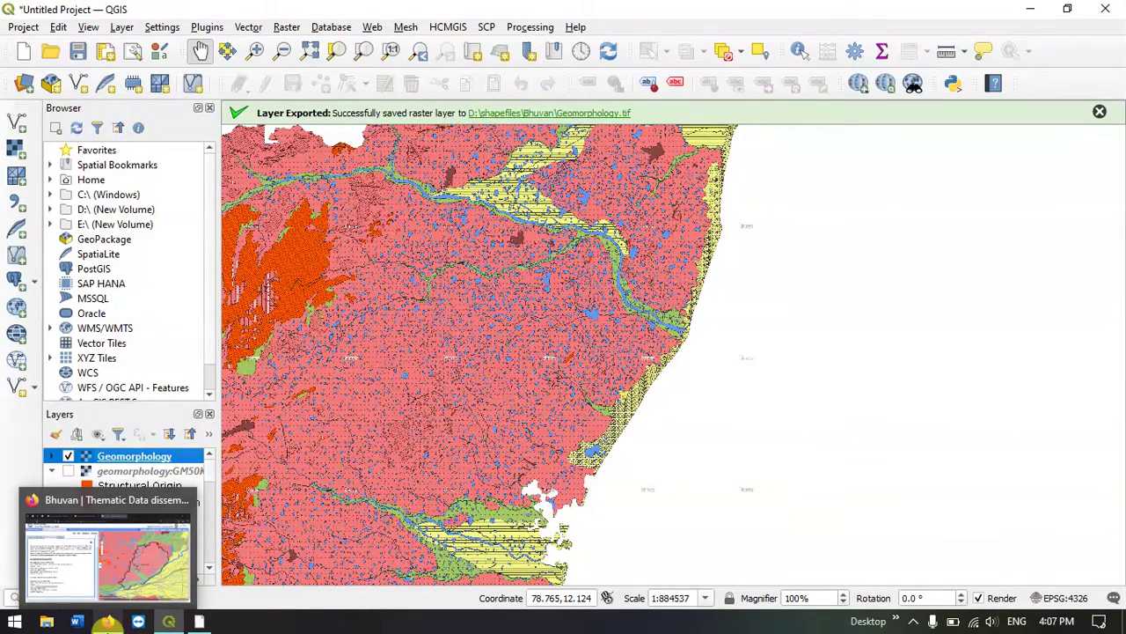
- Display the Lineament(50K) theme for TAMIL NADU, district ARIYALUR, on Bhuvan's thematic page
click(107, 621)
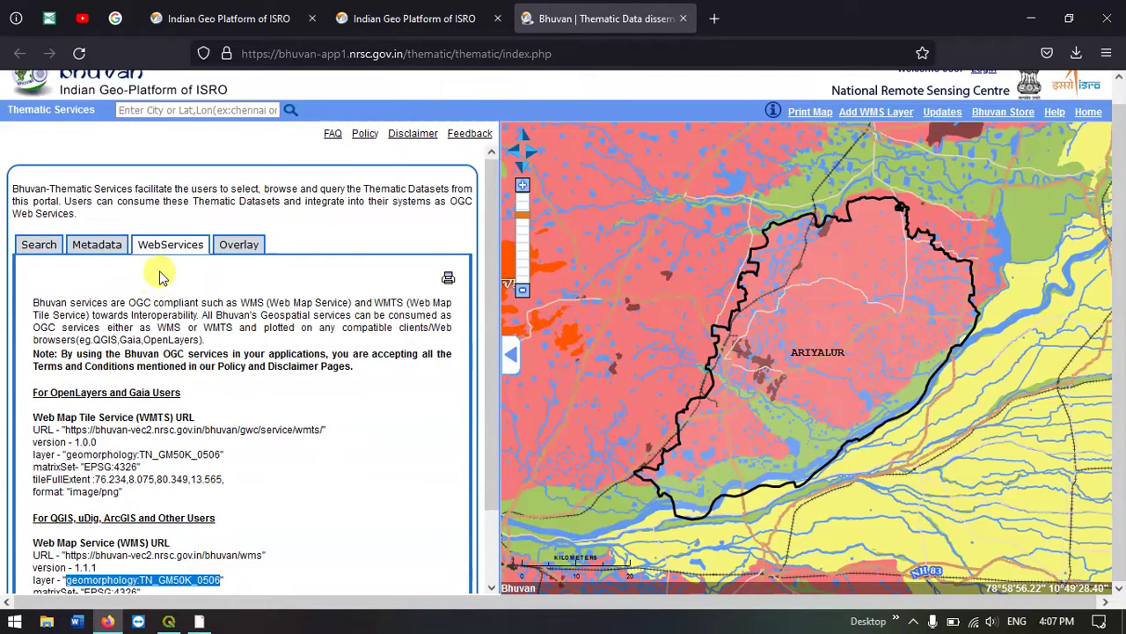
click(53, 250)
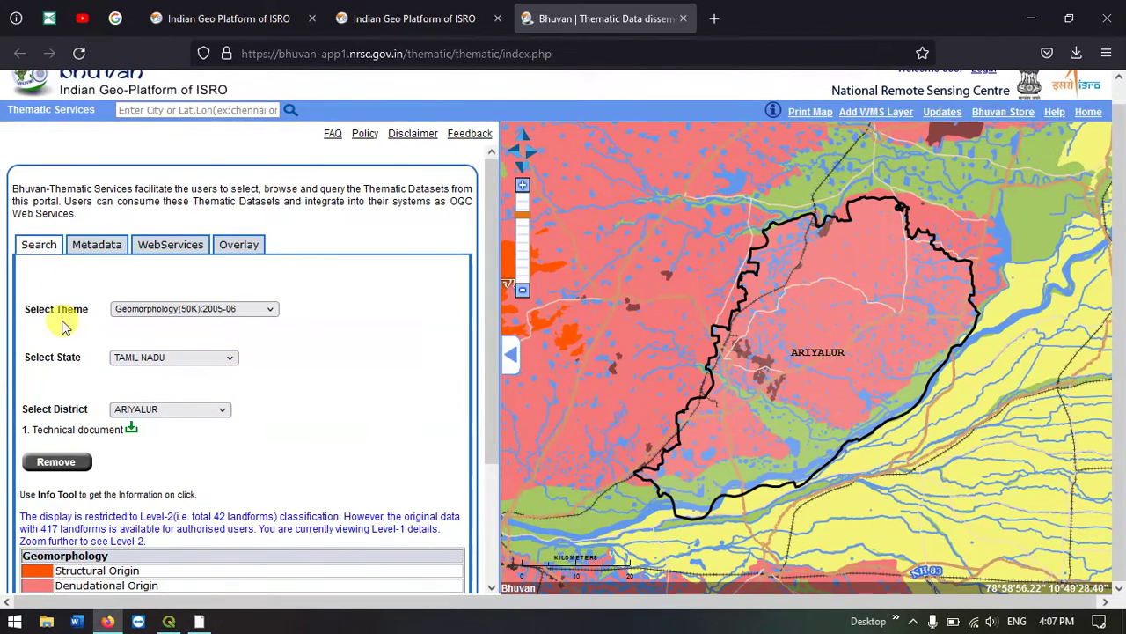
click(132, 309)
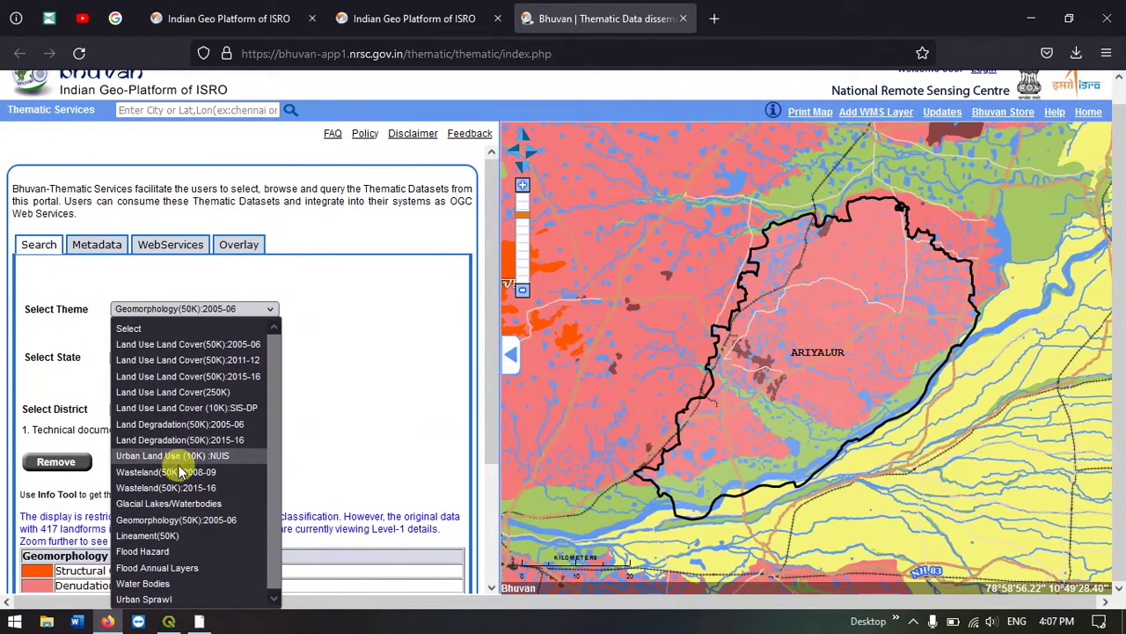
click(157, 532)
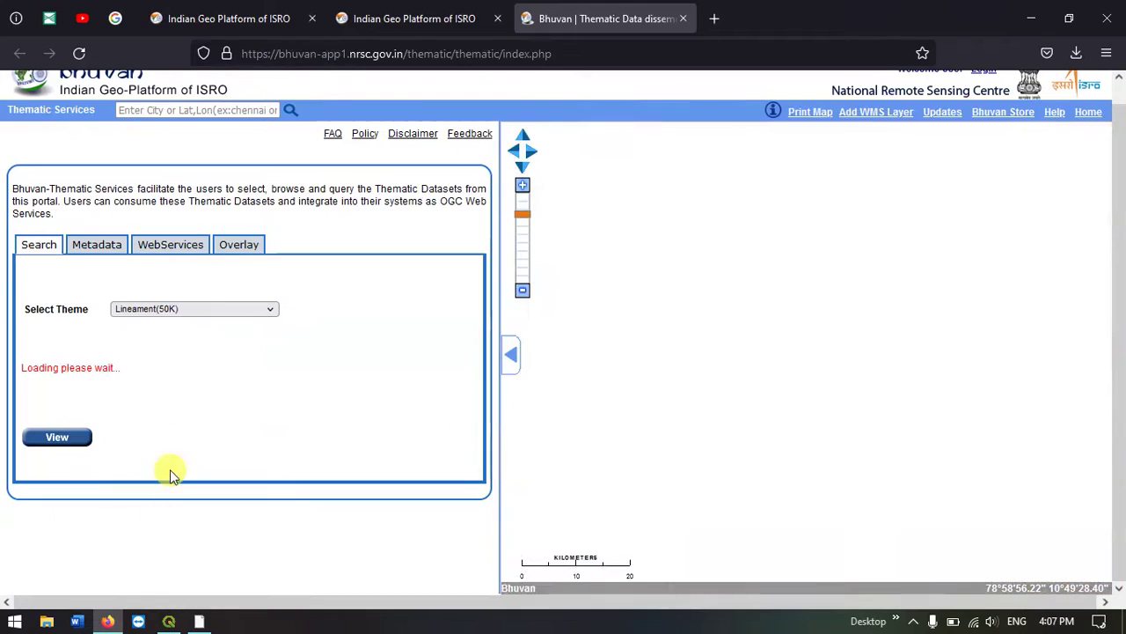
click(182, 356)
scroll(162, 264, down, 4)
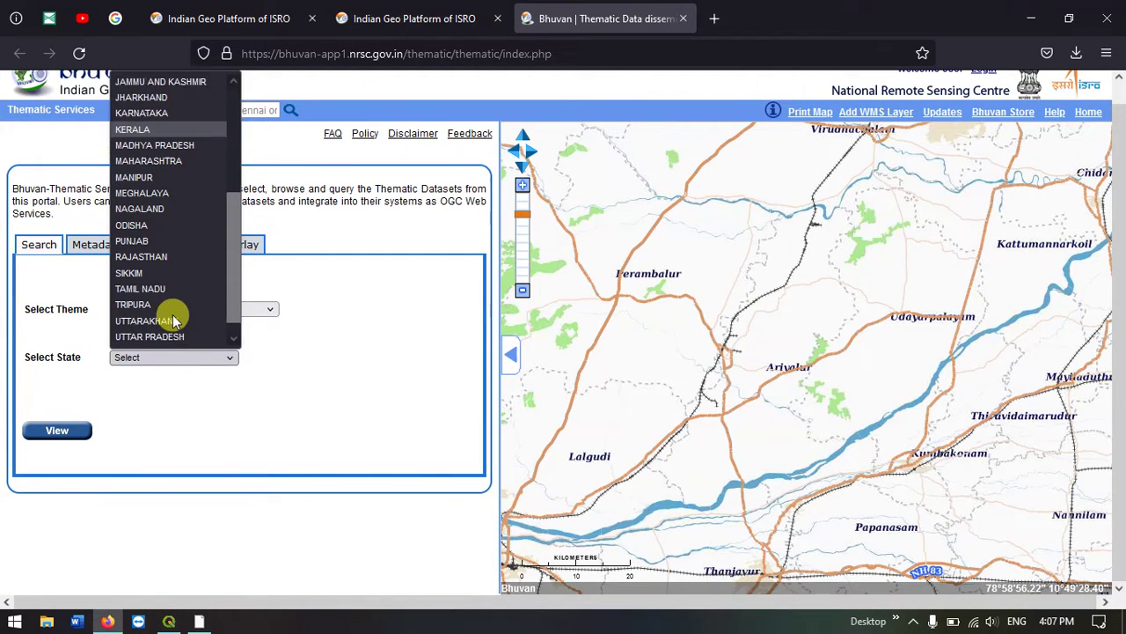
click(161, 279)
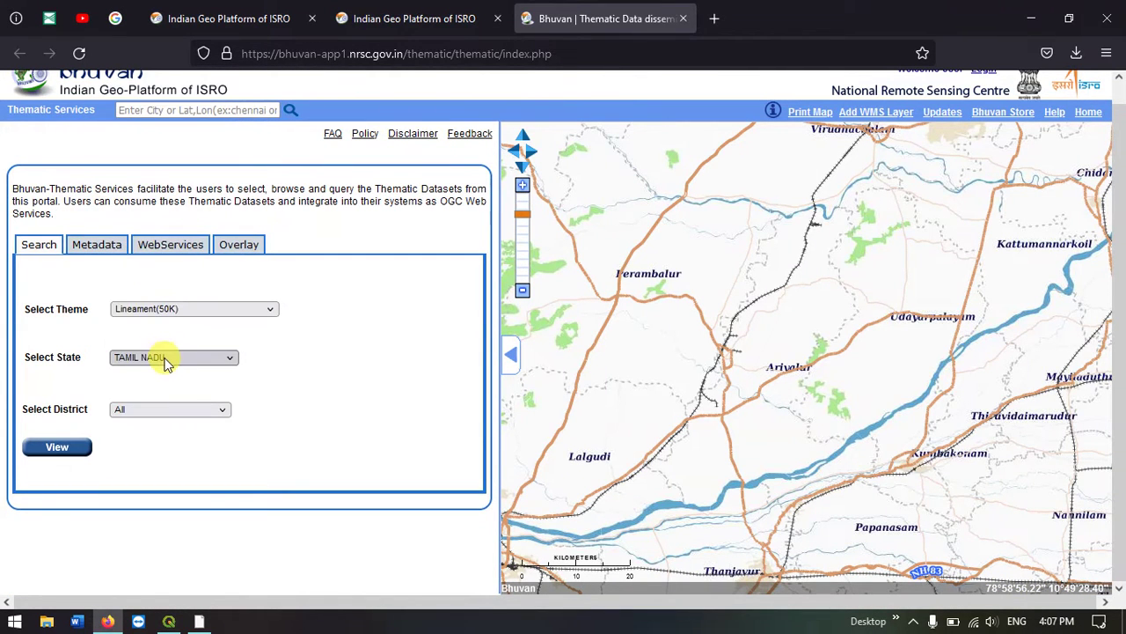
click(143, 411)
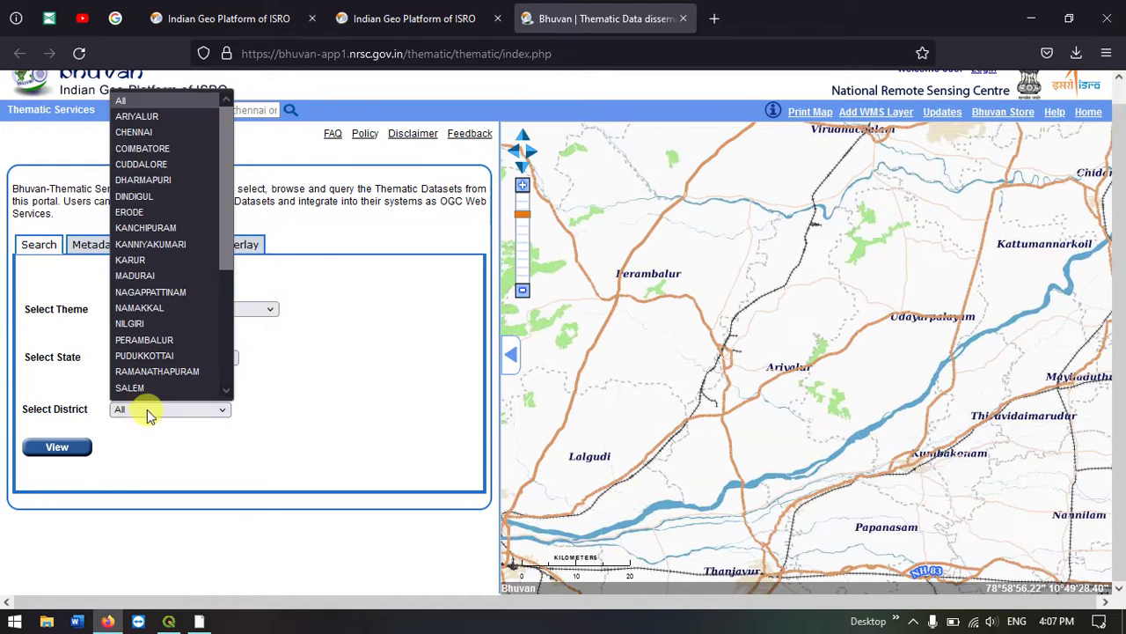
click(143, 115)
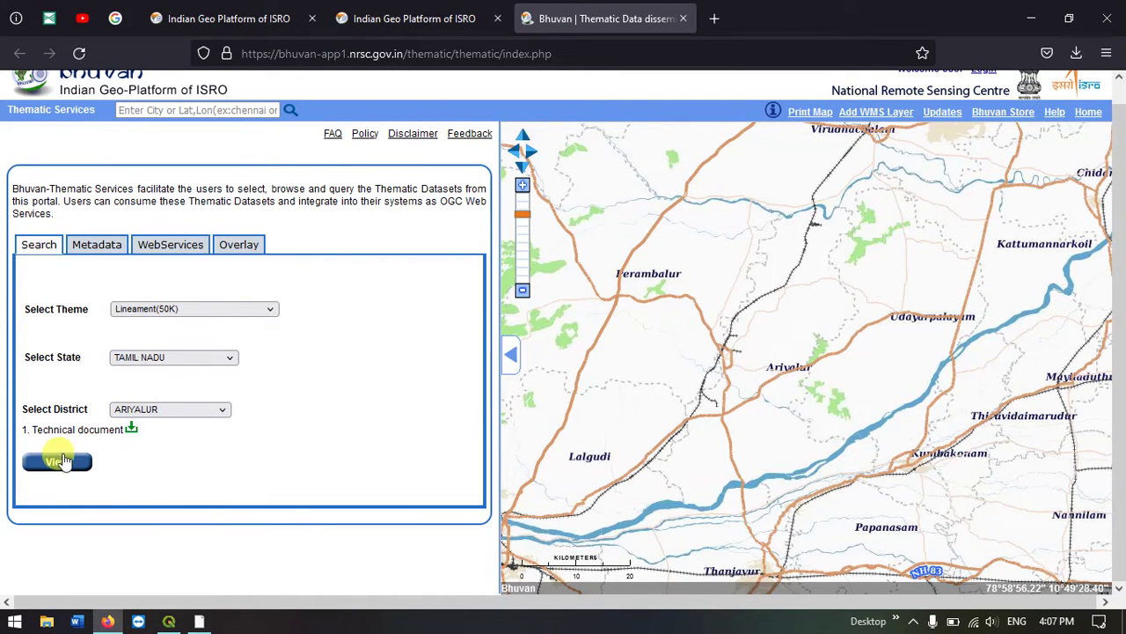
click(58, 463)
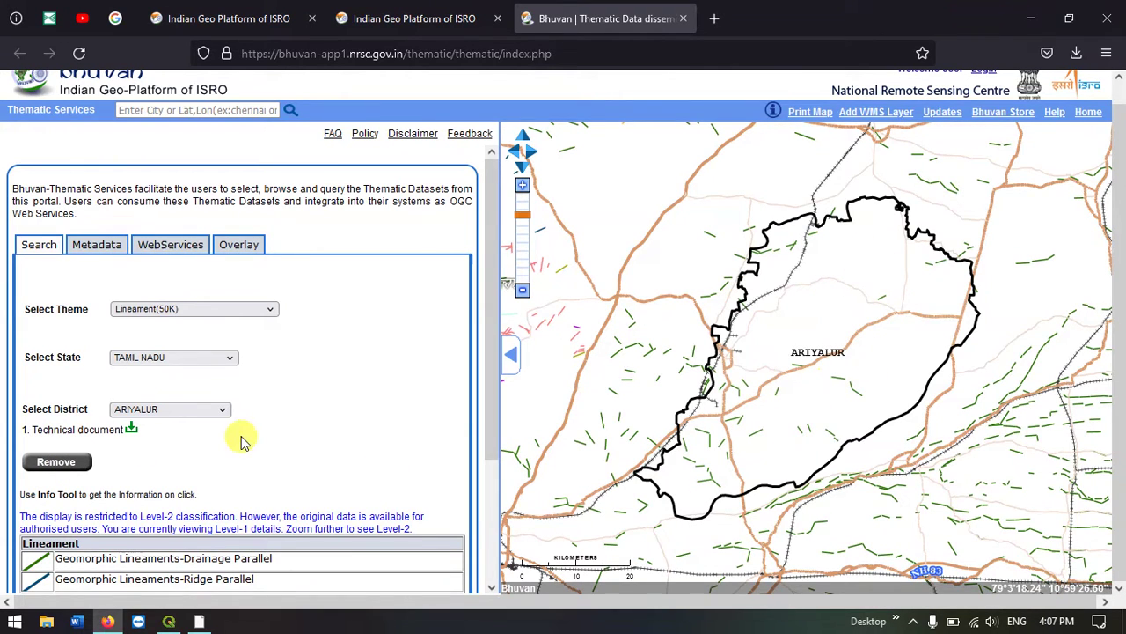
- Review the lineament legend listing the six geomorphic and structural types
scroll(238, 436, down, 3)
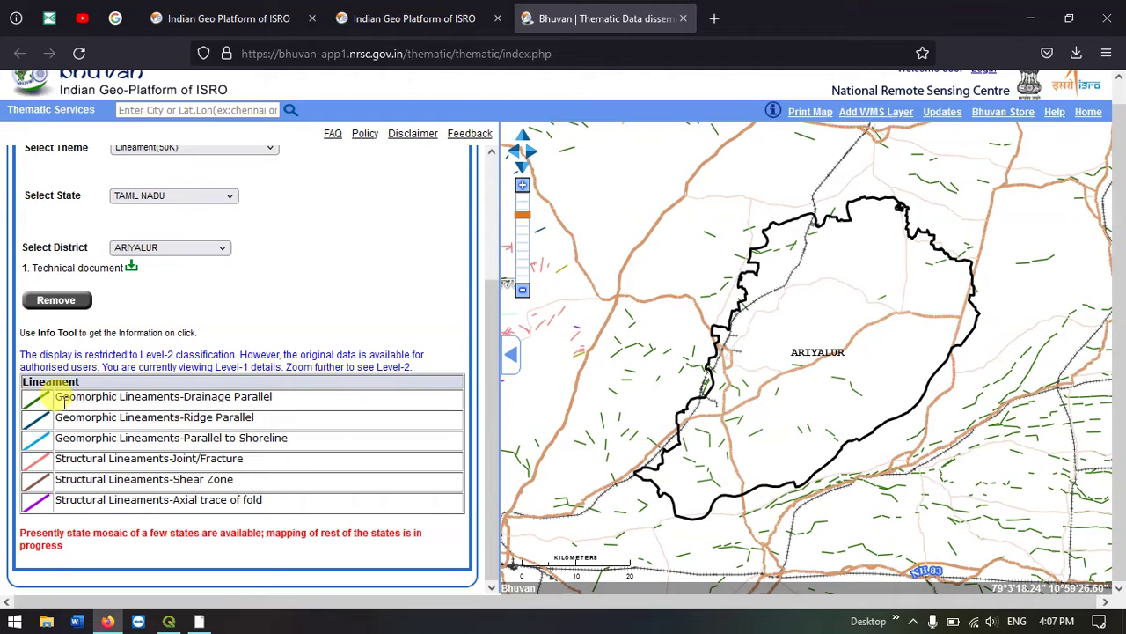
drag(61, 397, 271, 515)
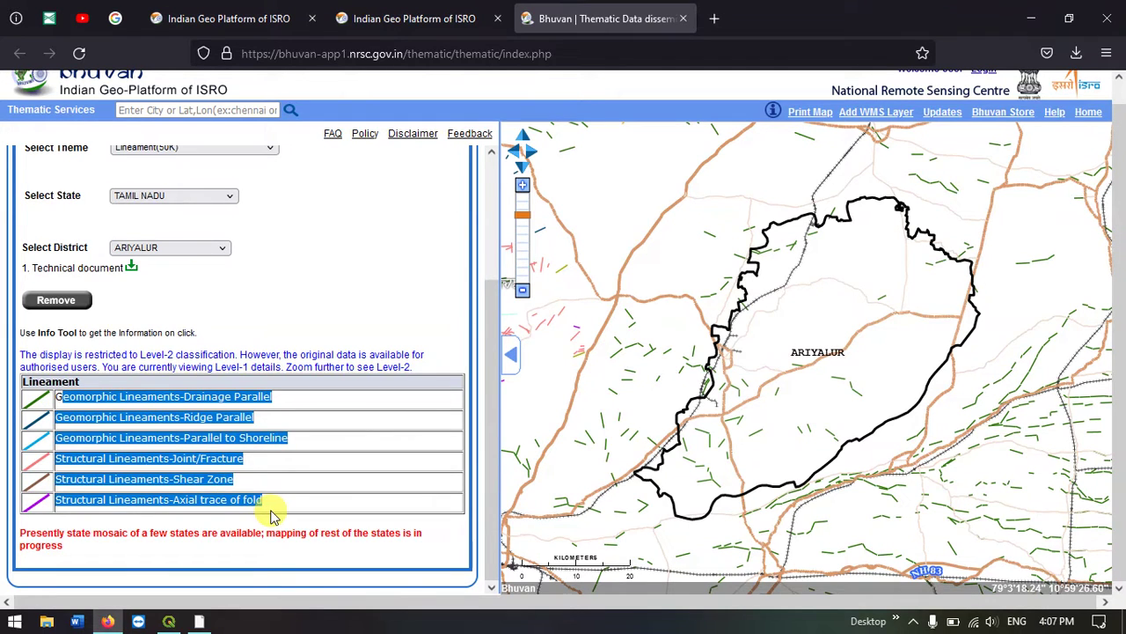
click(46, 401)
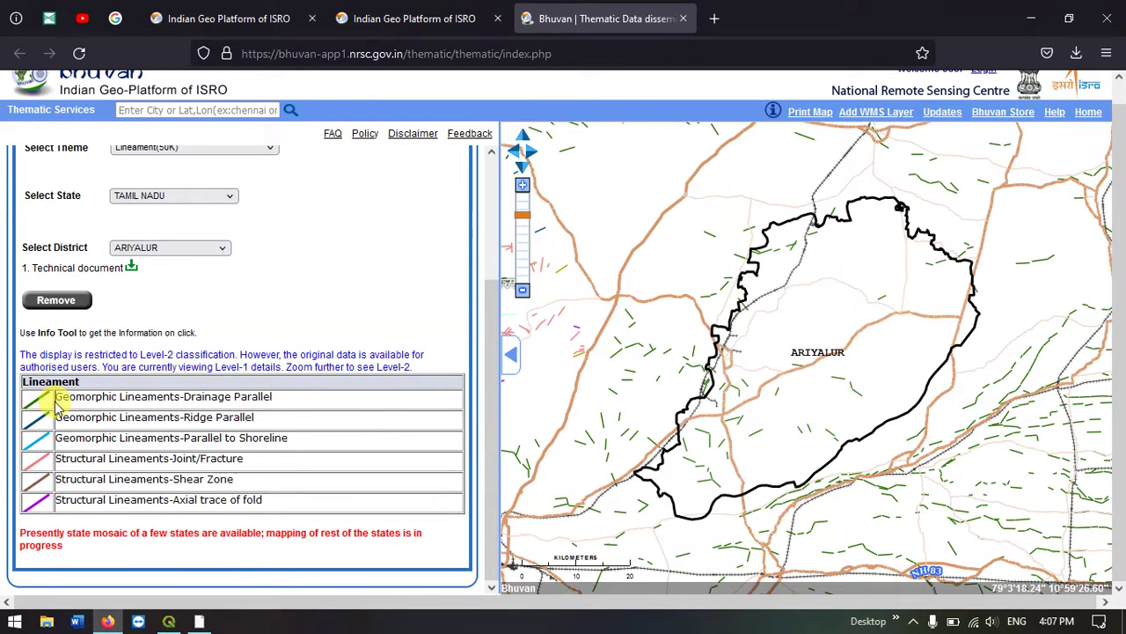
scroll(155, 419, up, 3)
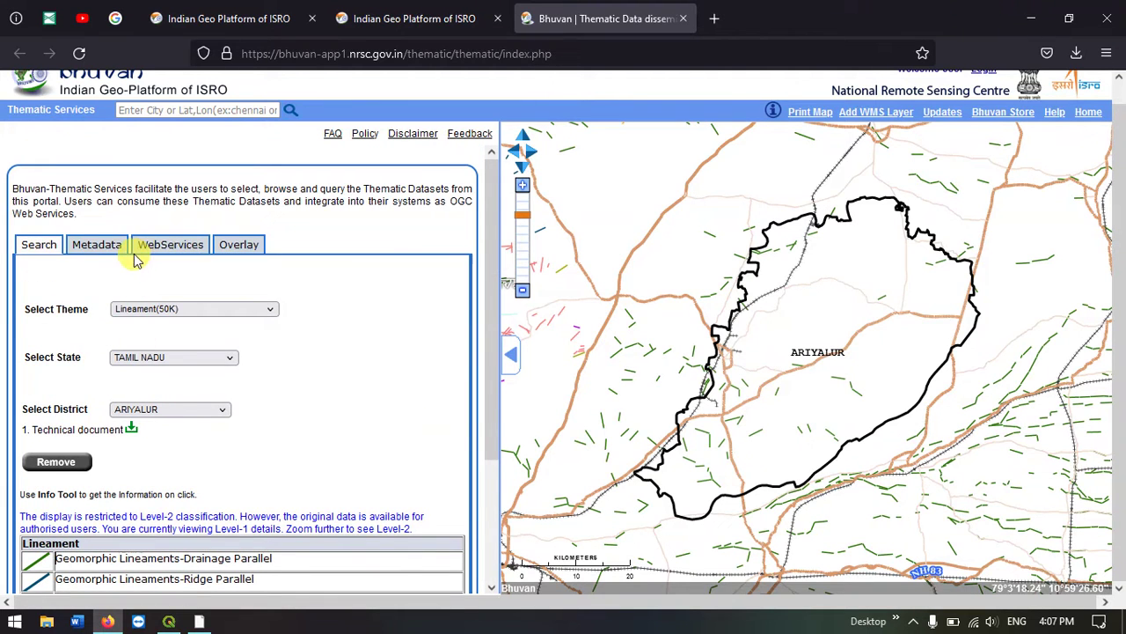
- Copy the WMS layer name lineament:TN_LN50K_0506 from the WebServices details and return to QGIS
click(167, 245)
scroll(208, 325, down, 2)
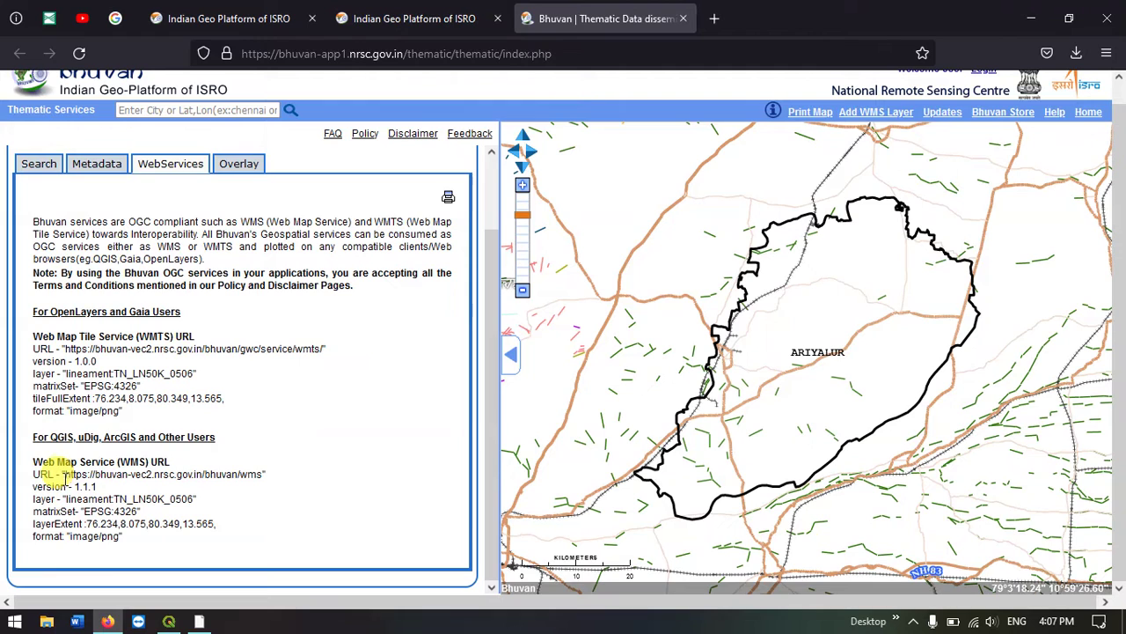
drag(65, 474, 252, 474)
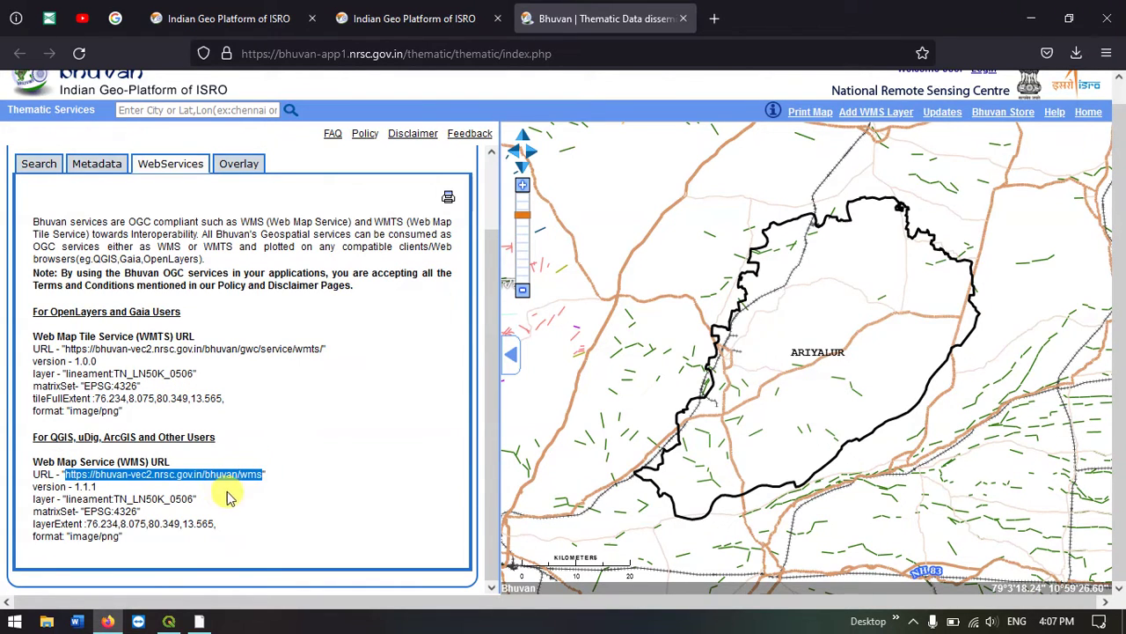
click(243, 491)
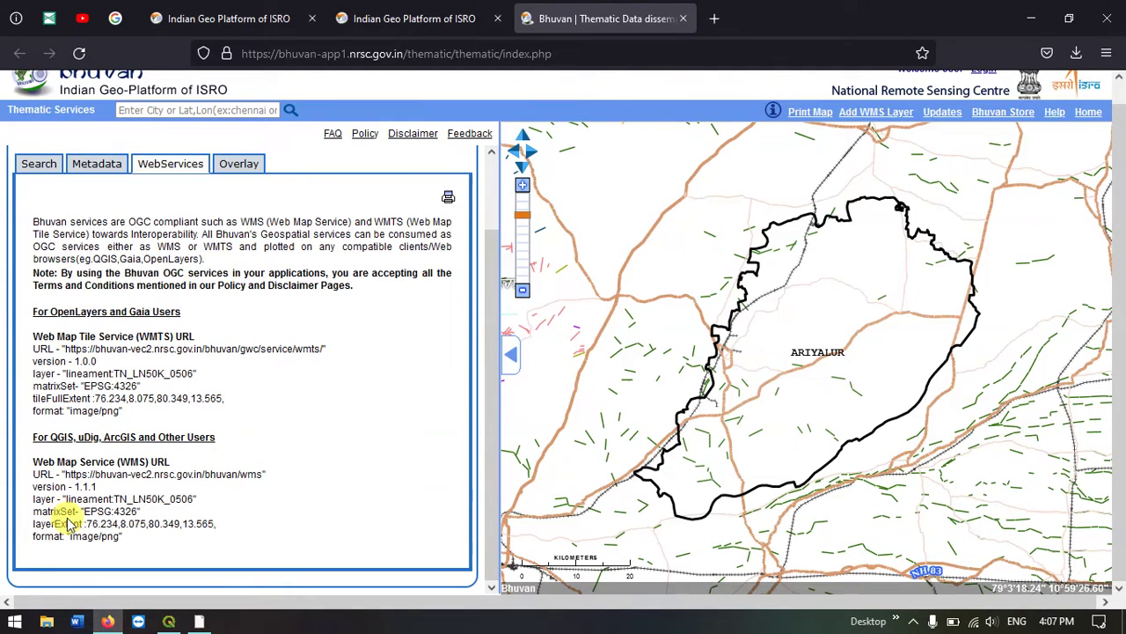
drag(66, 499, 191, 493)
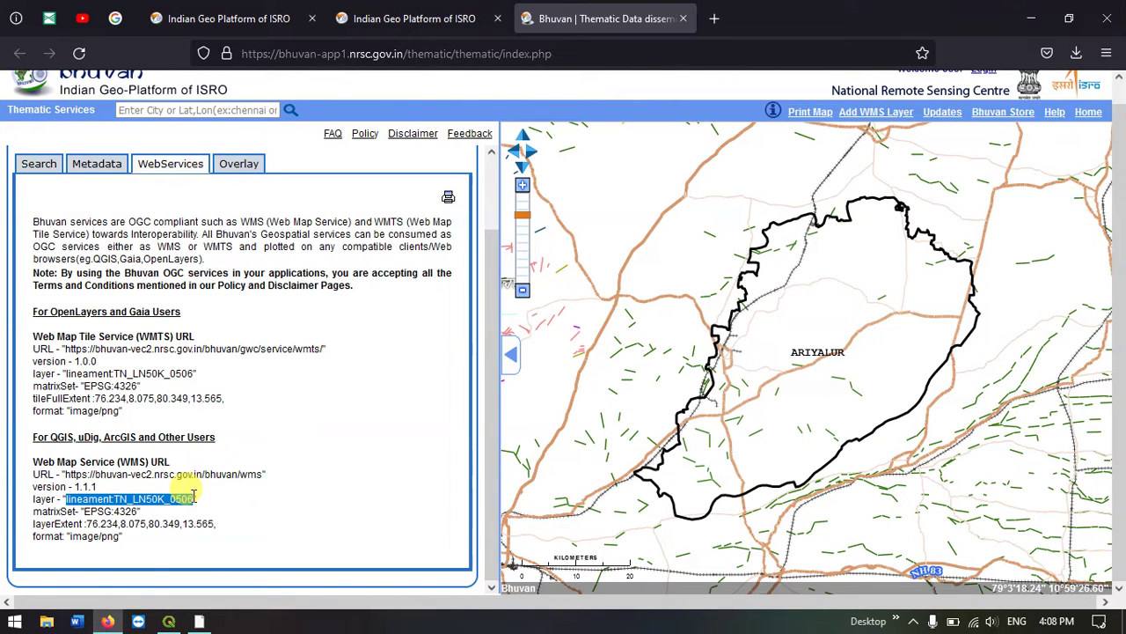
click(169, 621)
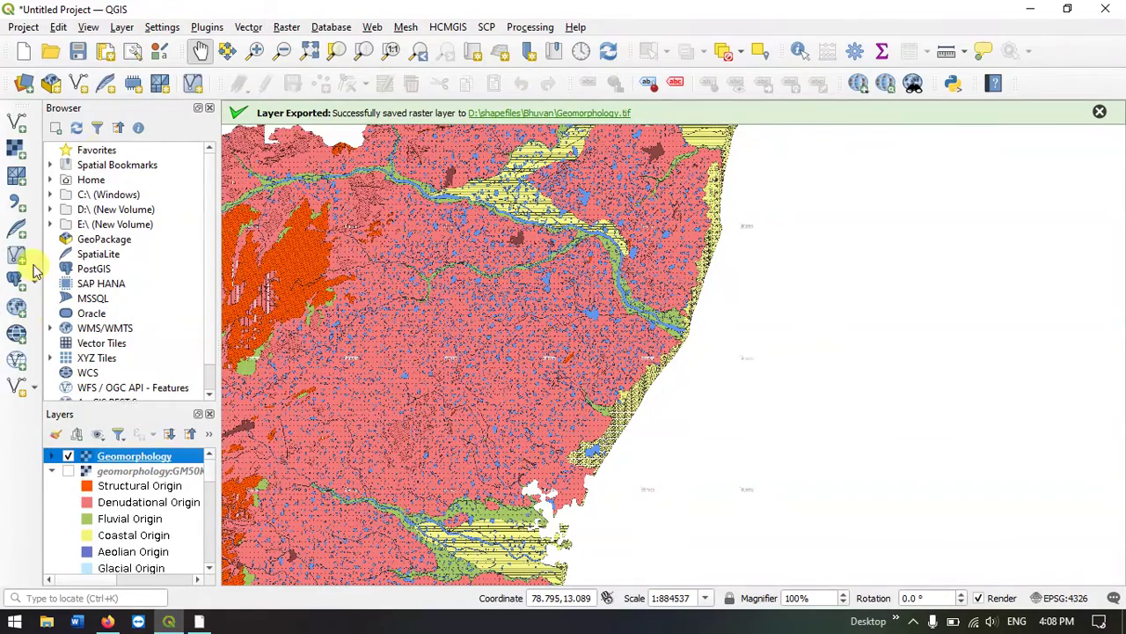
- Open the Add WMS/WMTS Layer dialog from the Layer menu
click(122, 27)
mouse_move(290, 83)
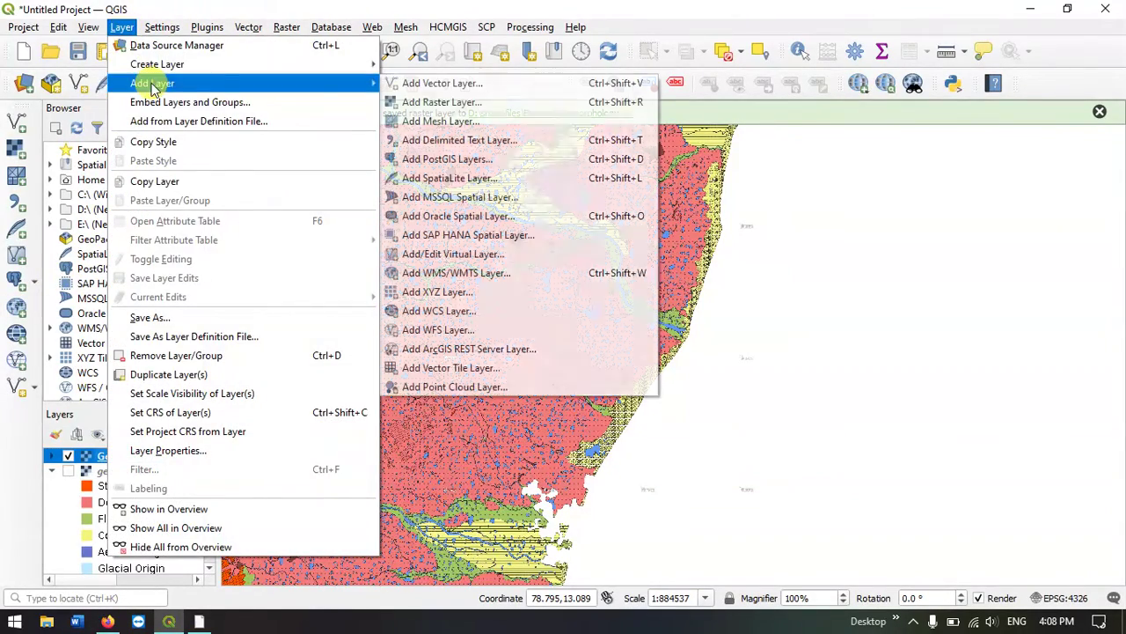
click(444, 276)
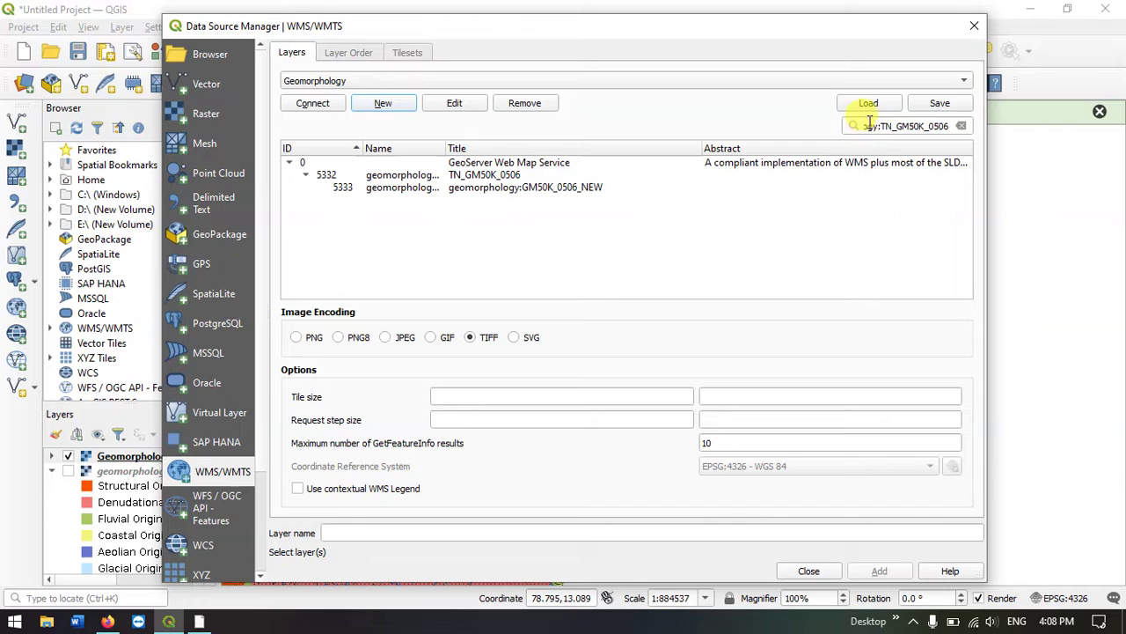
- Filter by the pasted lineament name, add lineament:LN50K_0506, and close the dialog
drag(866, 126, 974, 130)
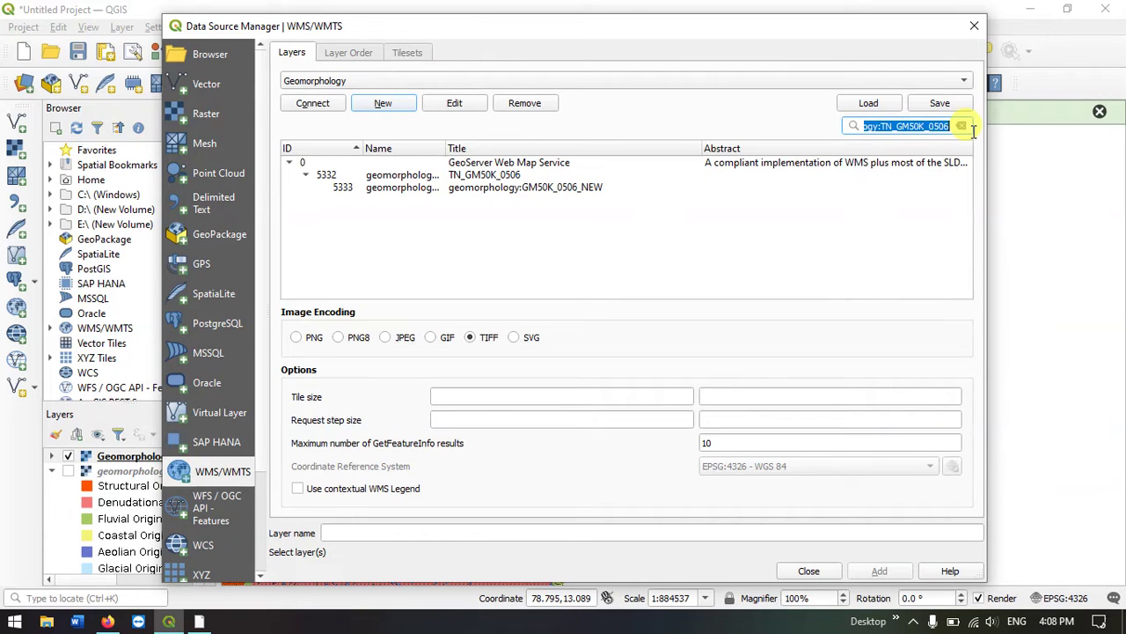
text(geomorphol)
click(968, 128)
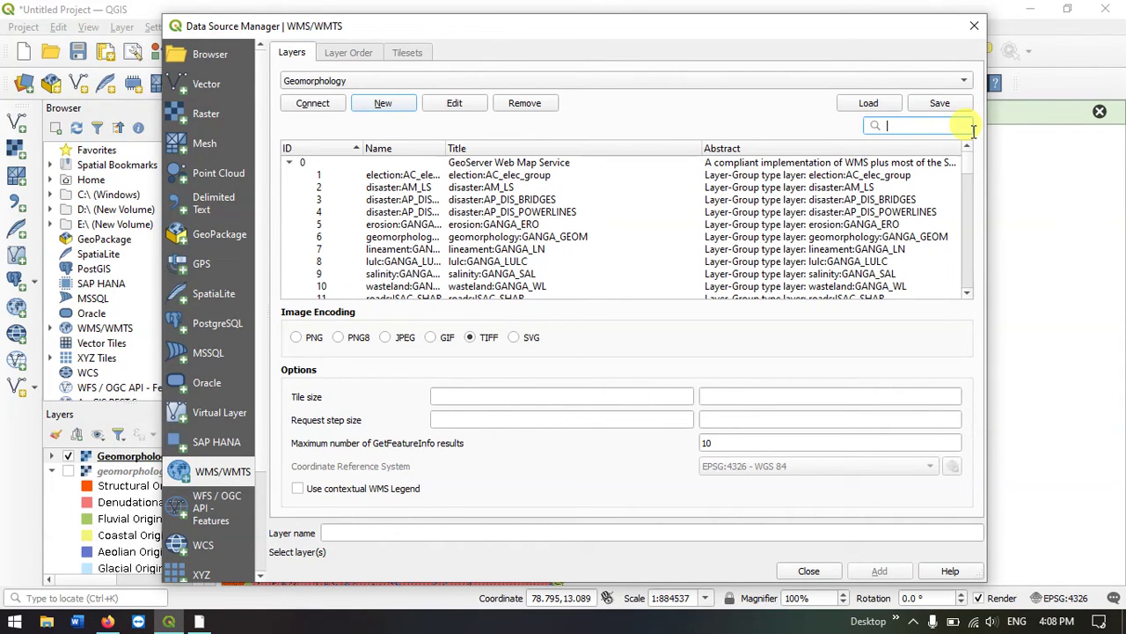
text(lineament:TN_LN50K_0506)
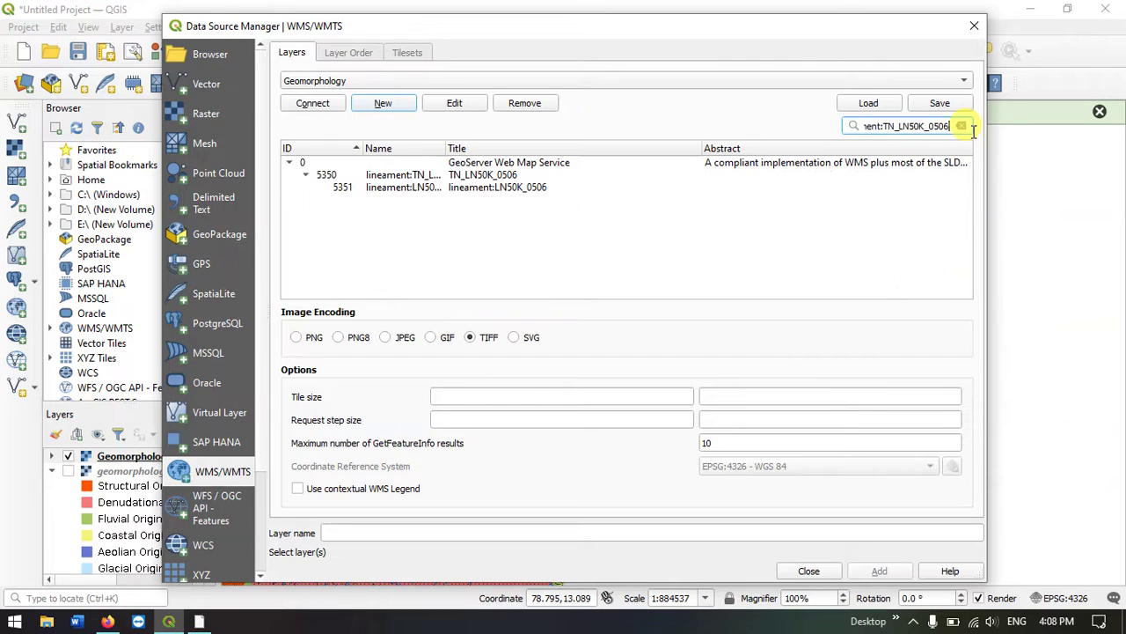
click(440, 191)
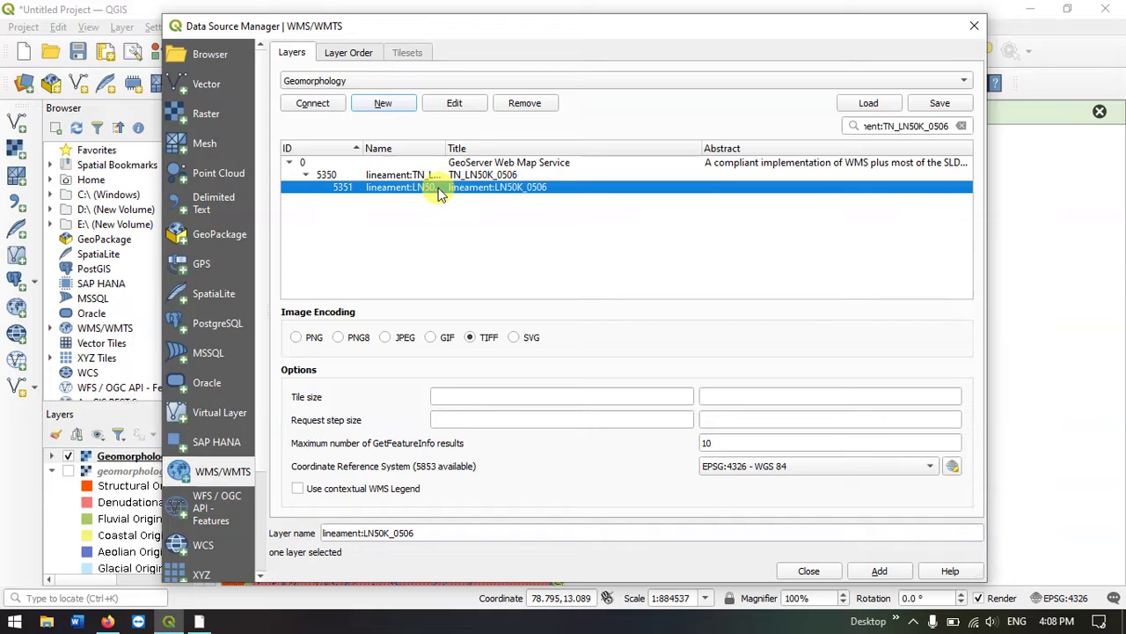
click(880, 570)
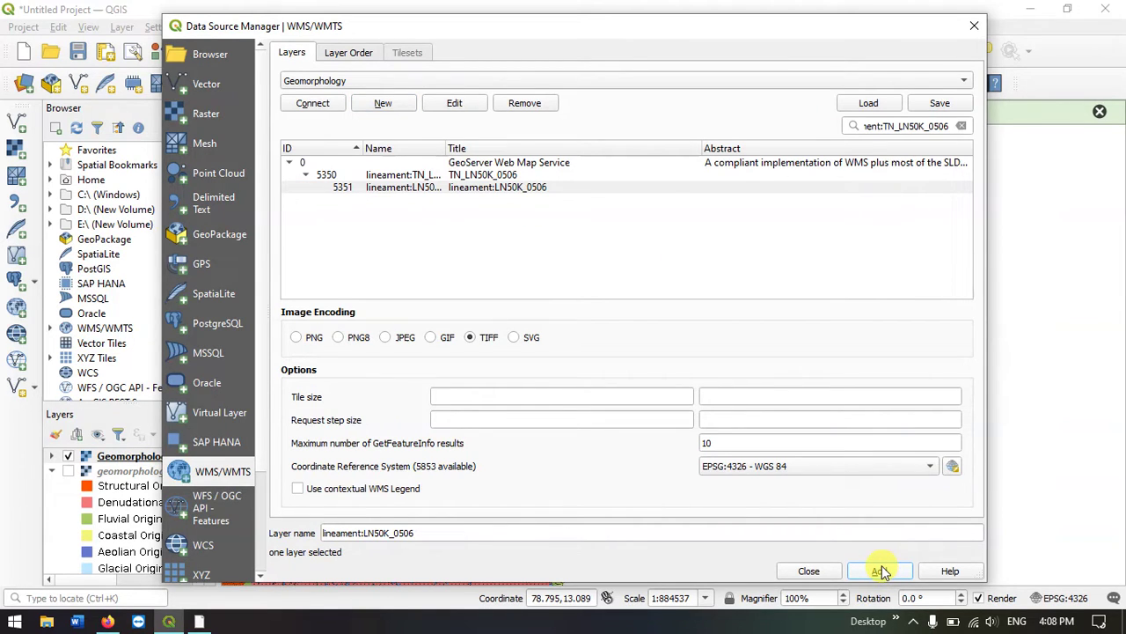
click(880, 570)
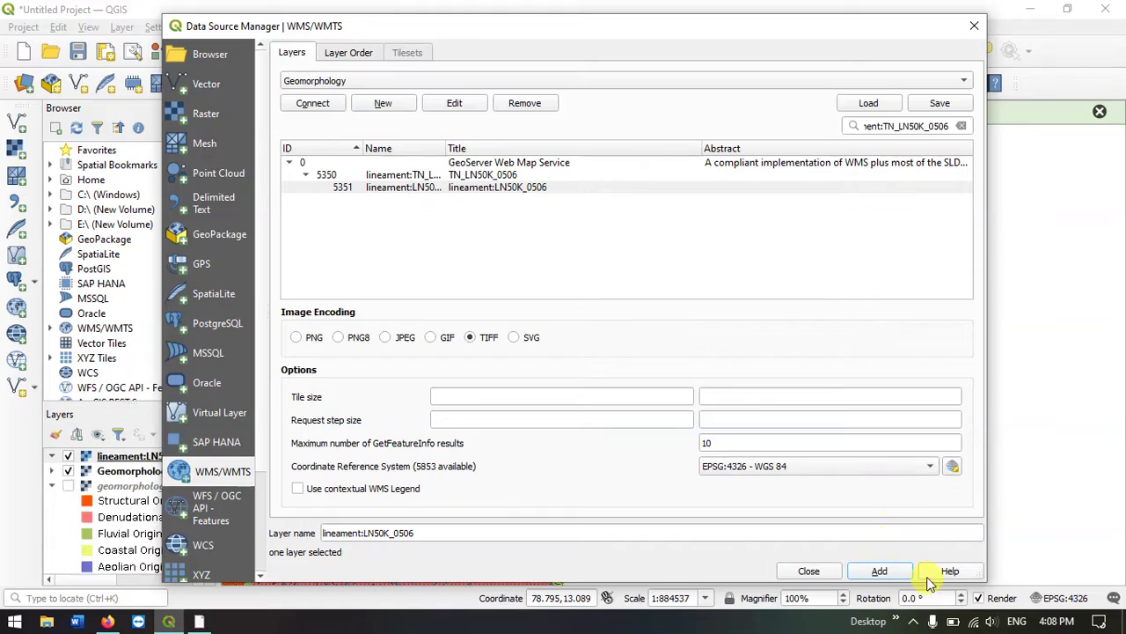
click(808, 571)
- Pan and zoom the map to centre the lineament:LN50K_0506 features in view
scroll(114, 524, down, 2)
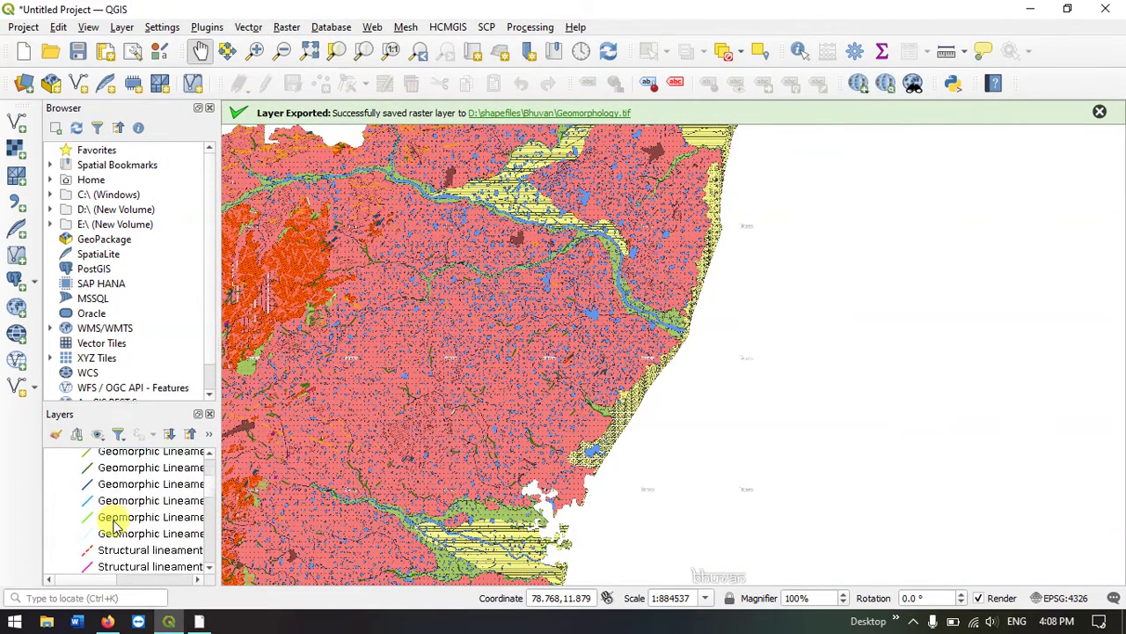
scroll(115, 519, down, 3)
scroll(88, 528, up, 2)
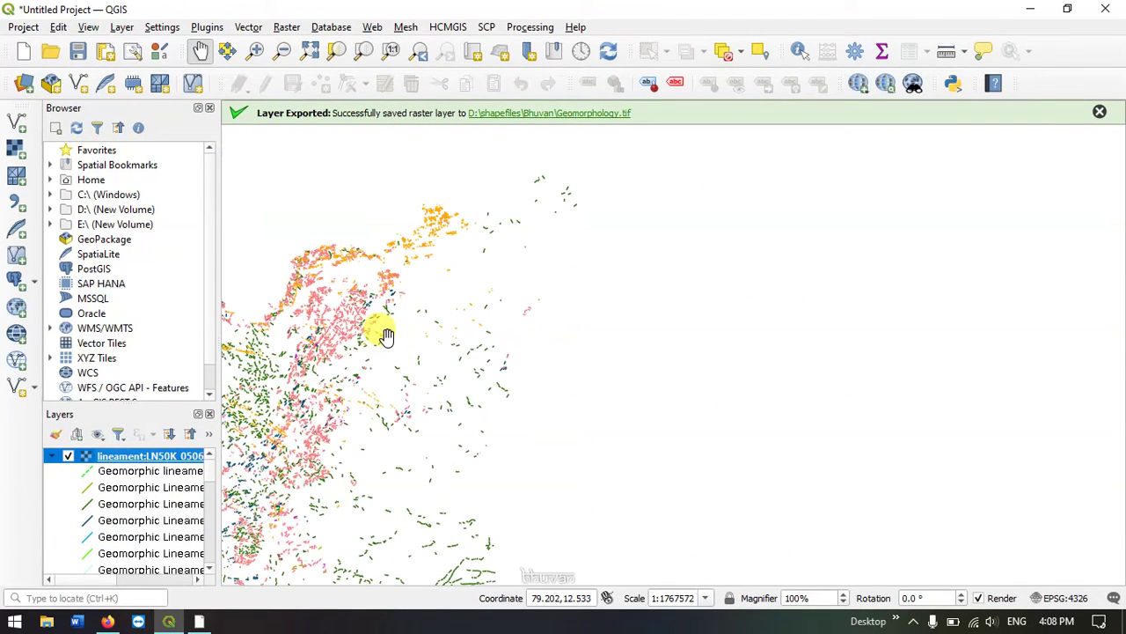
drag(364, 358, 525, 345)
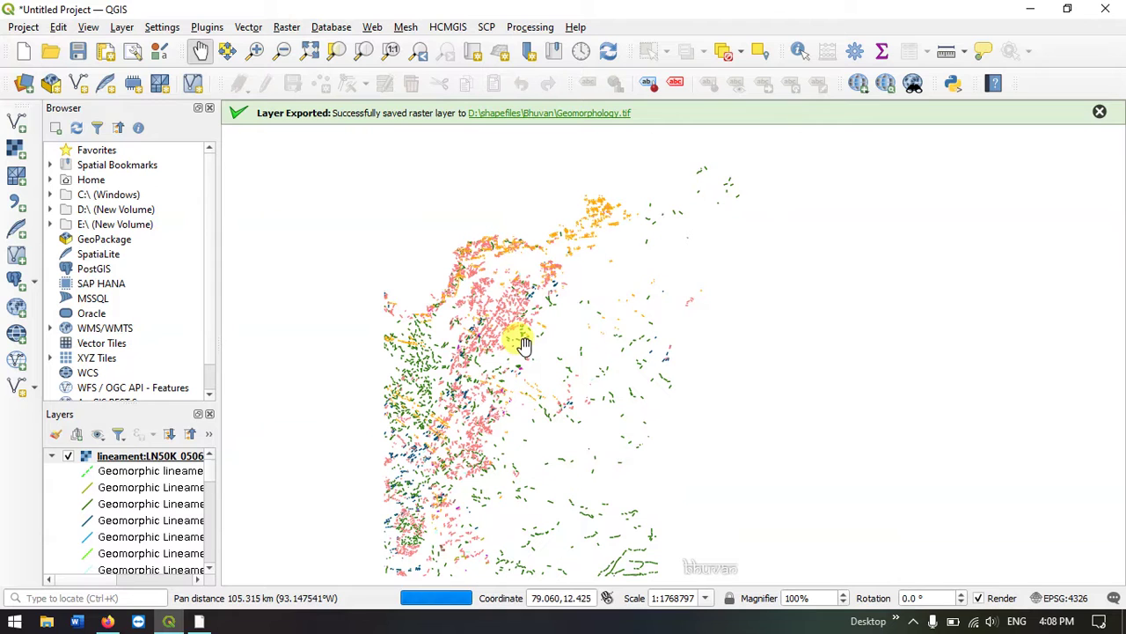
scroll(574, 440, up, 1)
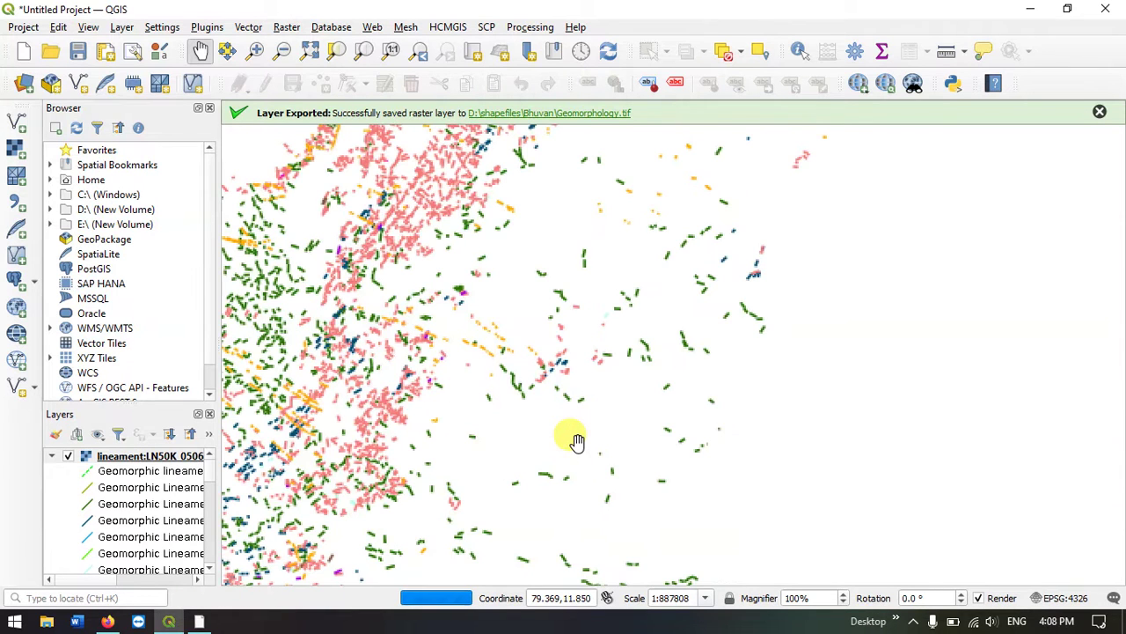
scroll(541, 411, up, 2)
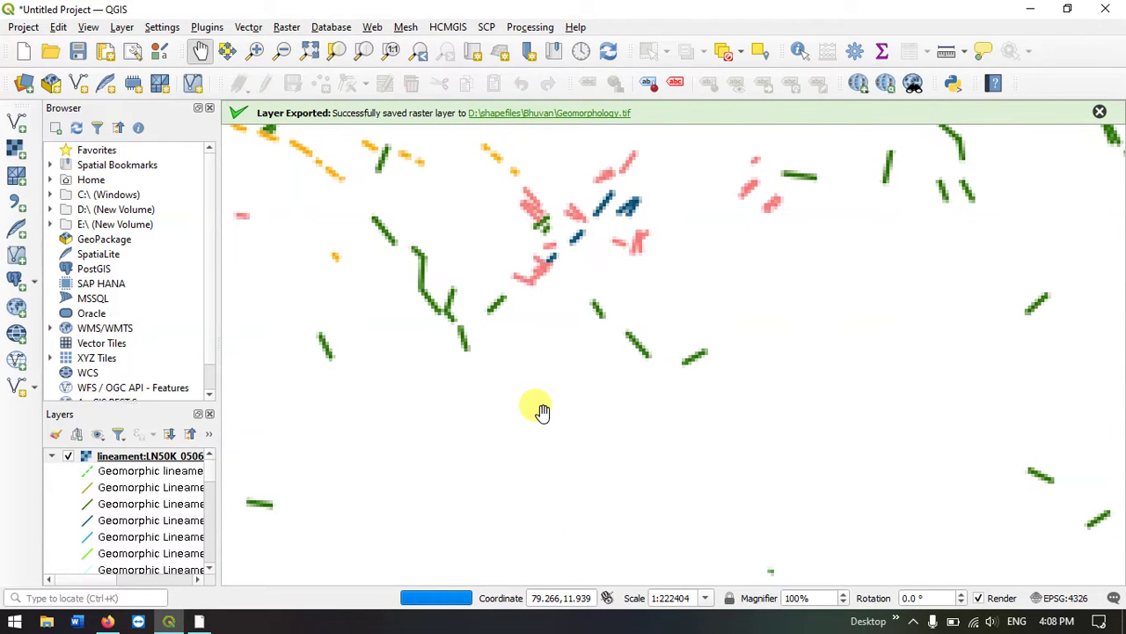
scroll(541, 411, down, 2)
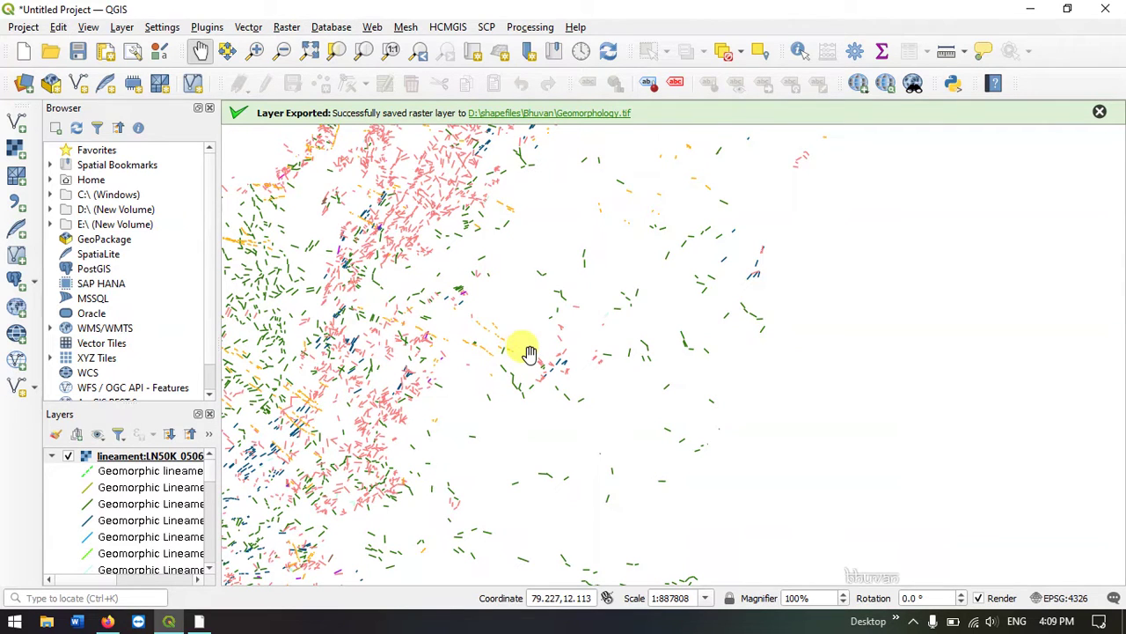
scroll(528, 353, down, 1)
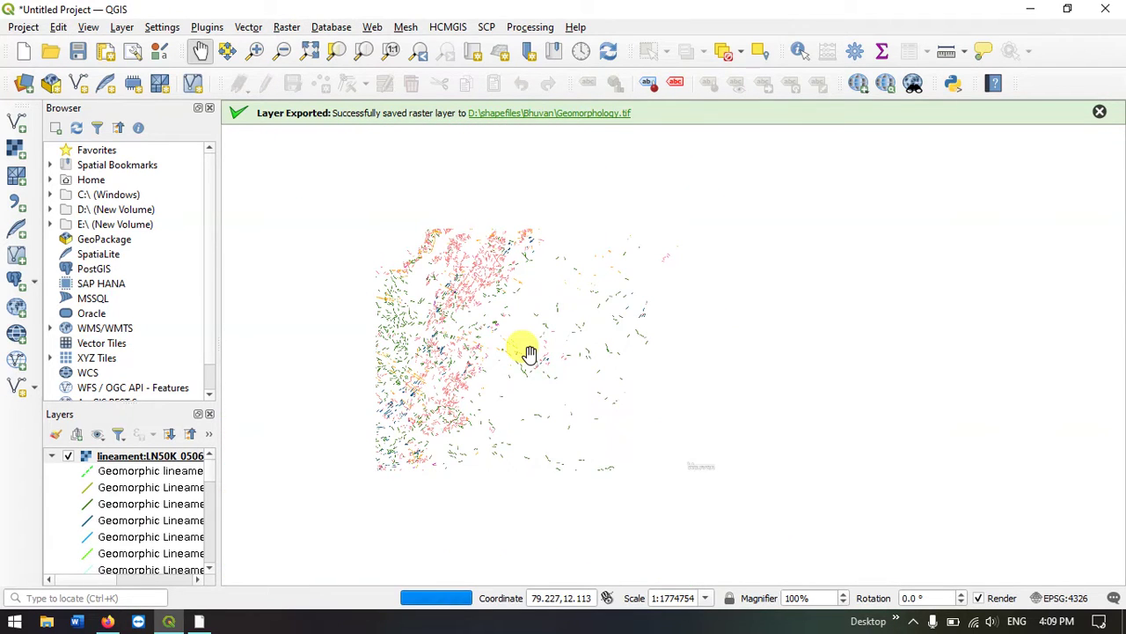